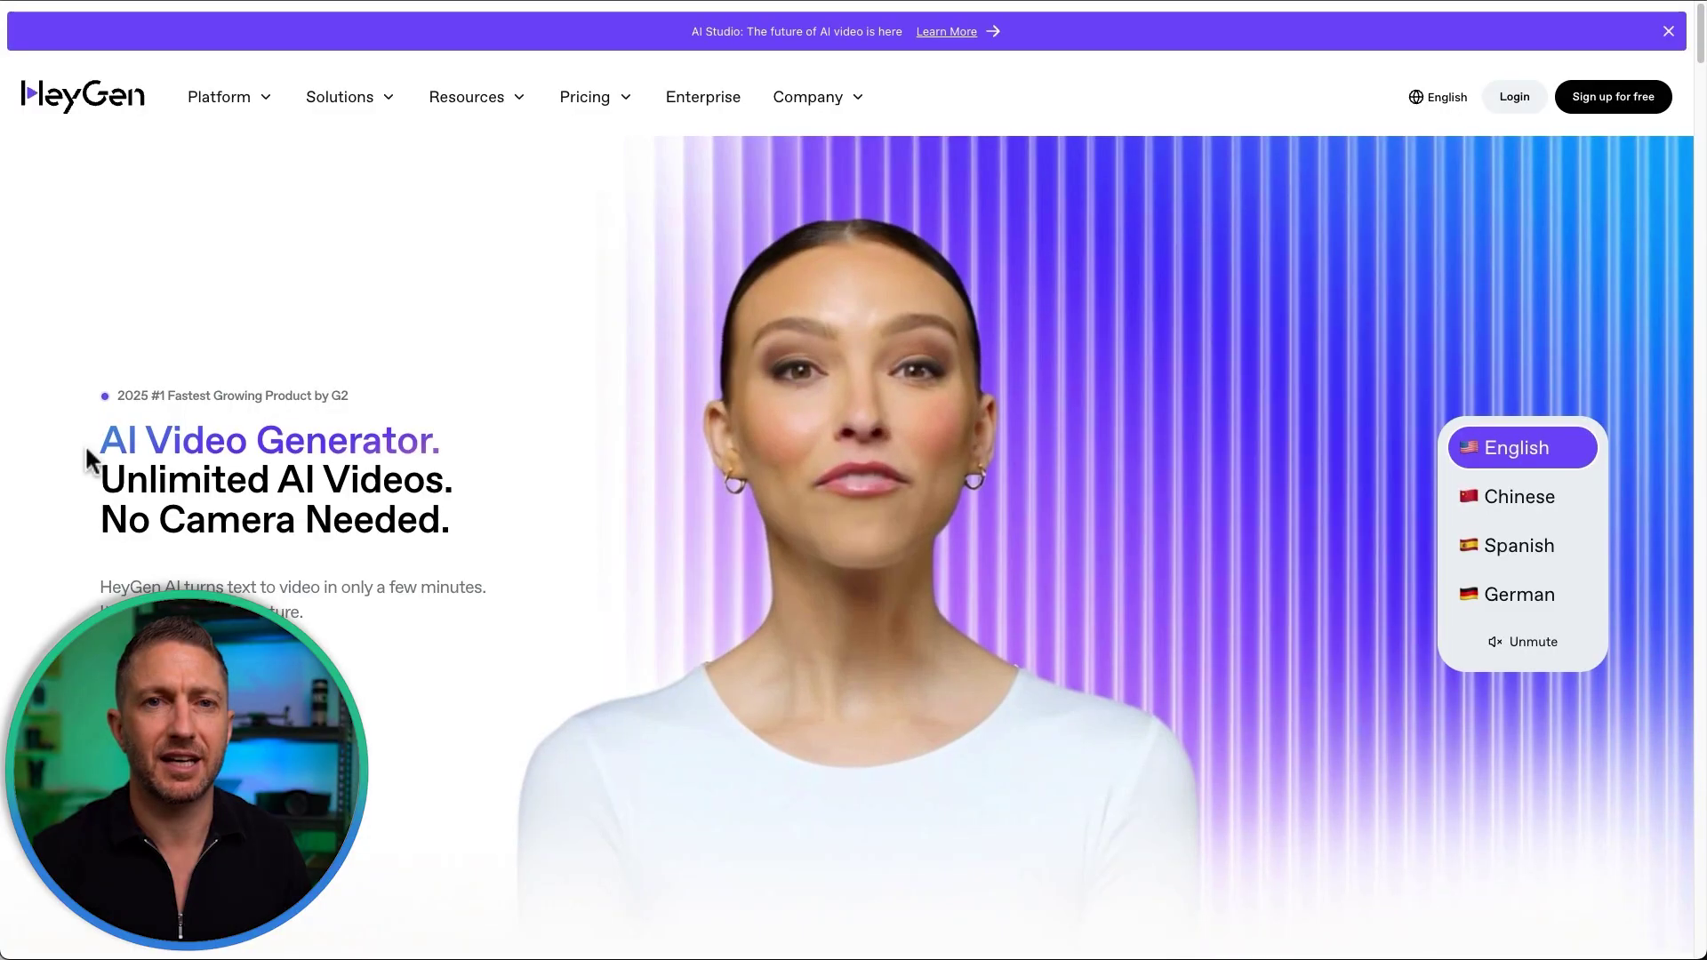
# - Highlight the homepage tagline, paste a script and submit, ending on the pricing page
pyautogui.moveTo(96, 445); pyautogui.dragTo(461, 530)
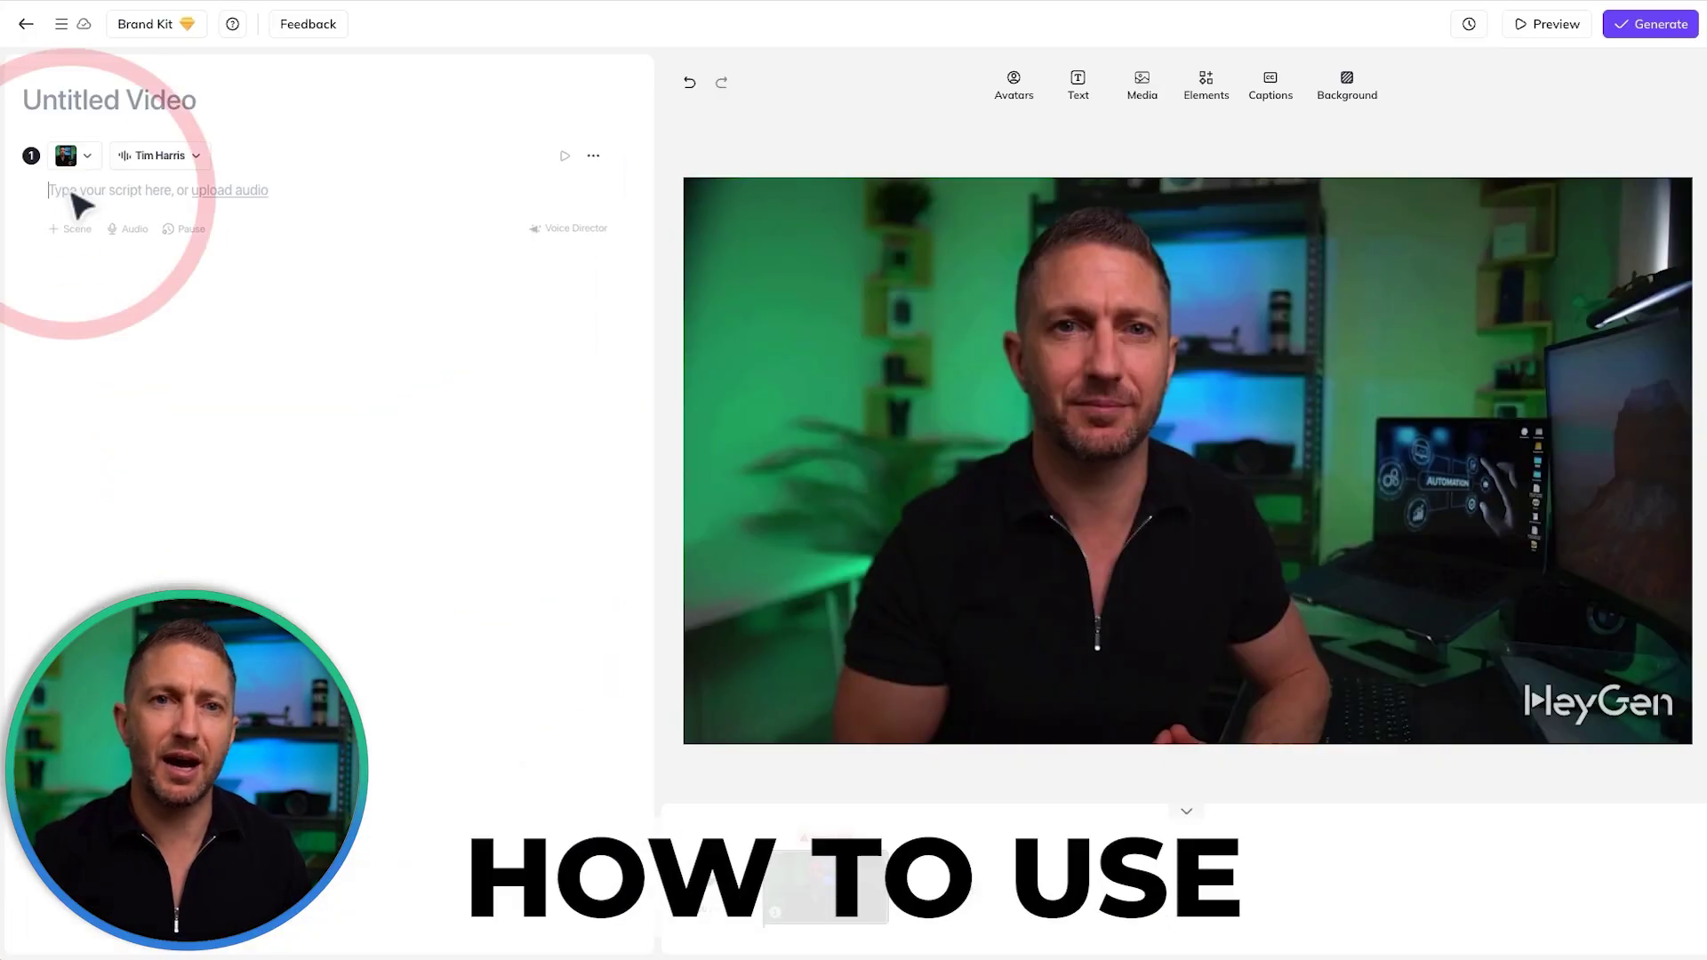
pyautogui.click(71, 194)
pyautogui.write('Today I’ll show you how to use Hey-Jen A.I. Avatar free using a digital clone of yourself, like I’m using now. In this Hey-Jen A.I. tutorial, you’ll learn how to use HeyJen, step by step, to create A.I. talking avatar videos for free. It’s one of the best text to video A.I. tools out there, perfect for YouTube automation, growing your brand, or even boosting sales with endless content made in minutes. You could even combine it with Google’s newly released A.I. video generator, Google Vee-oh, to create scroll-stopping A.I. videos!')
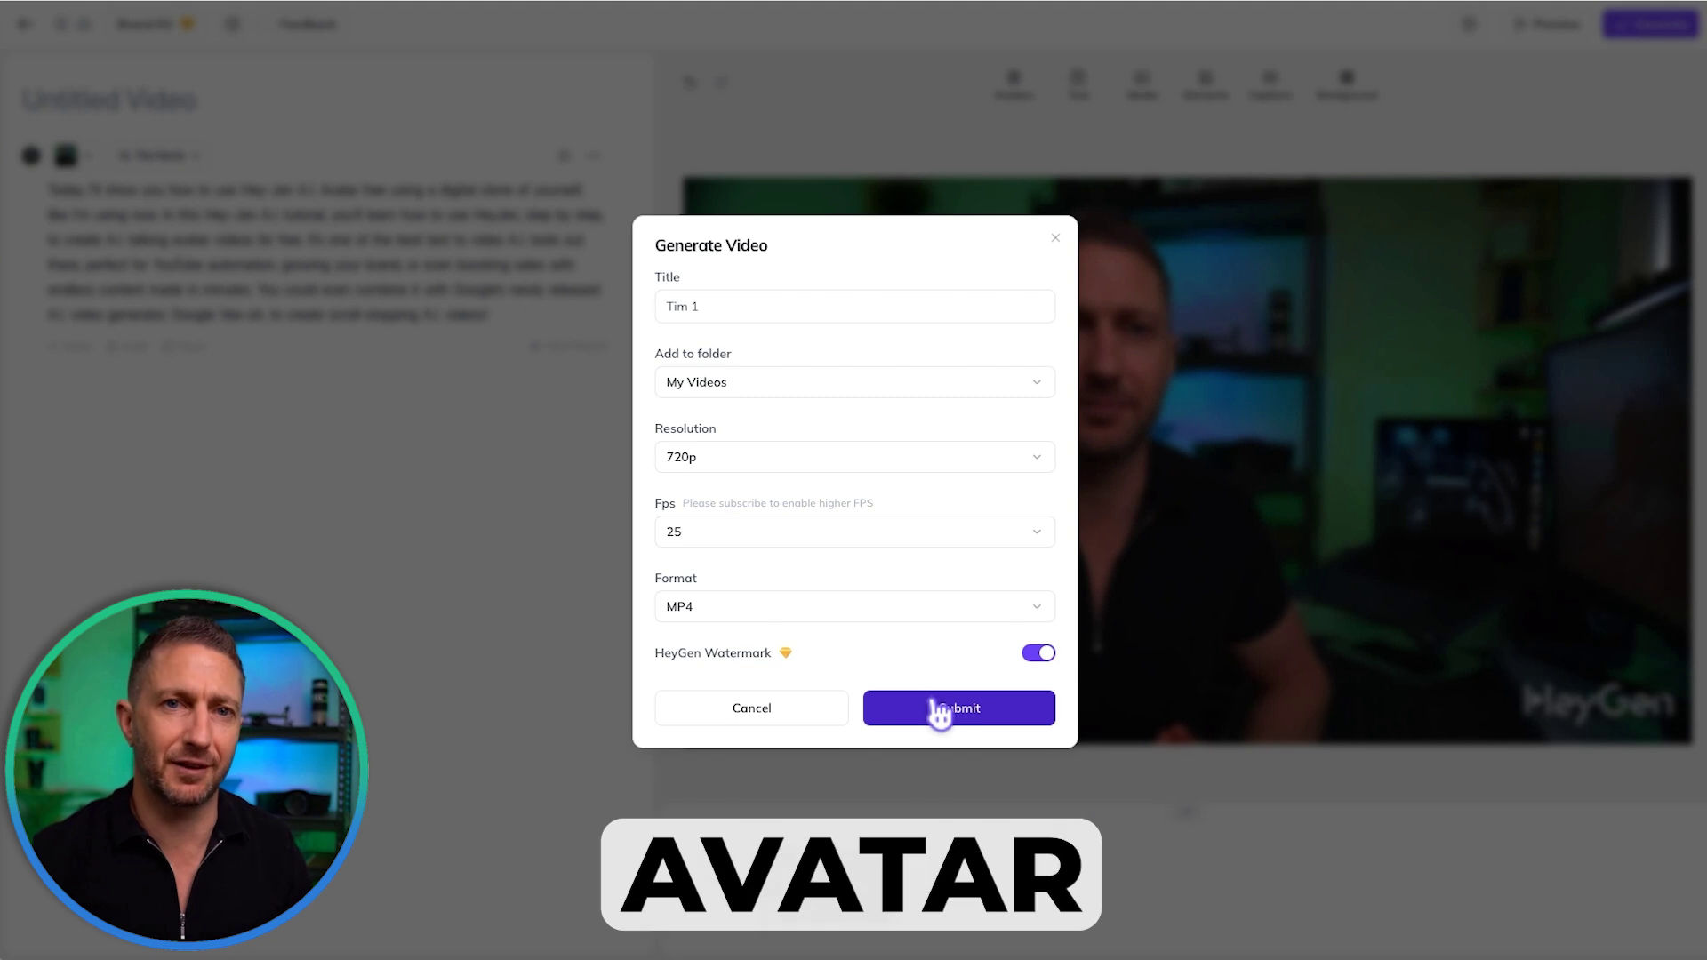
pyautogui.click(940, 710)
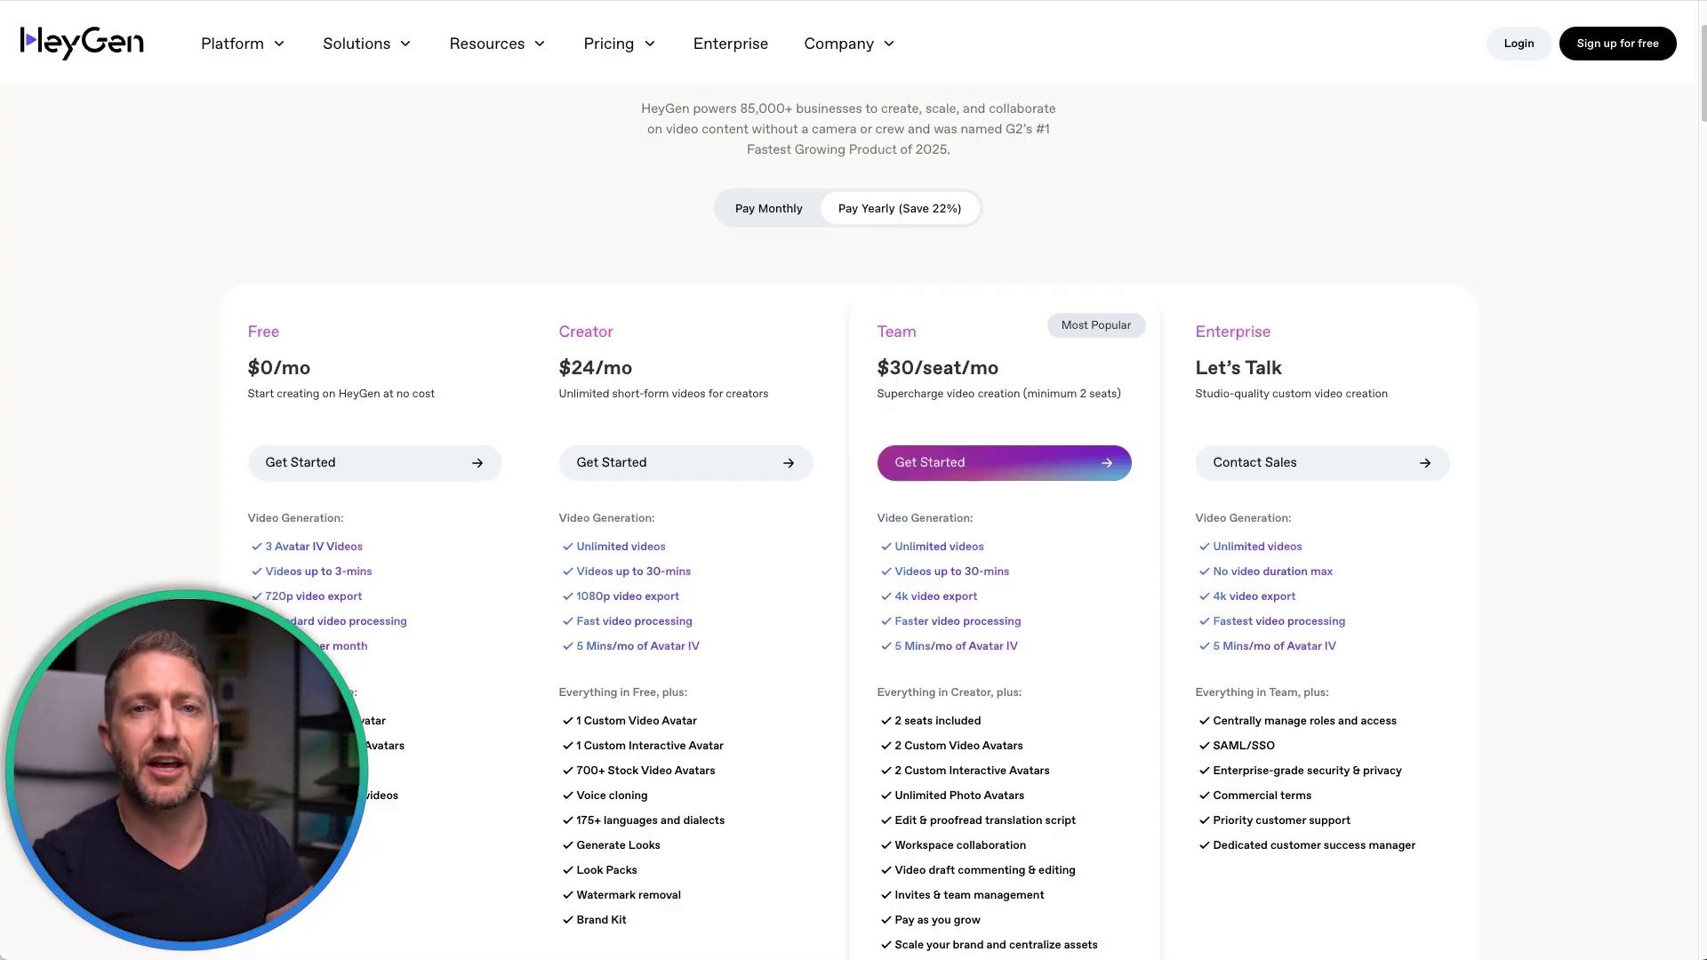
# - Highlight the Free plan's Custom Video Avatar perk and its monthly video limit
pyautogui.moveTo(396, 720); pyautogui.dragTo(257, 717)
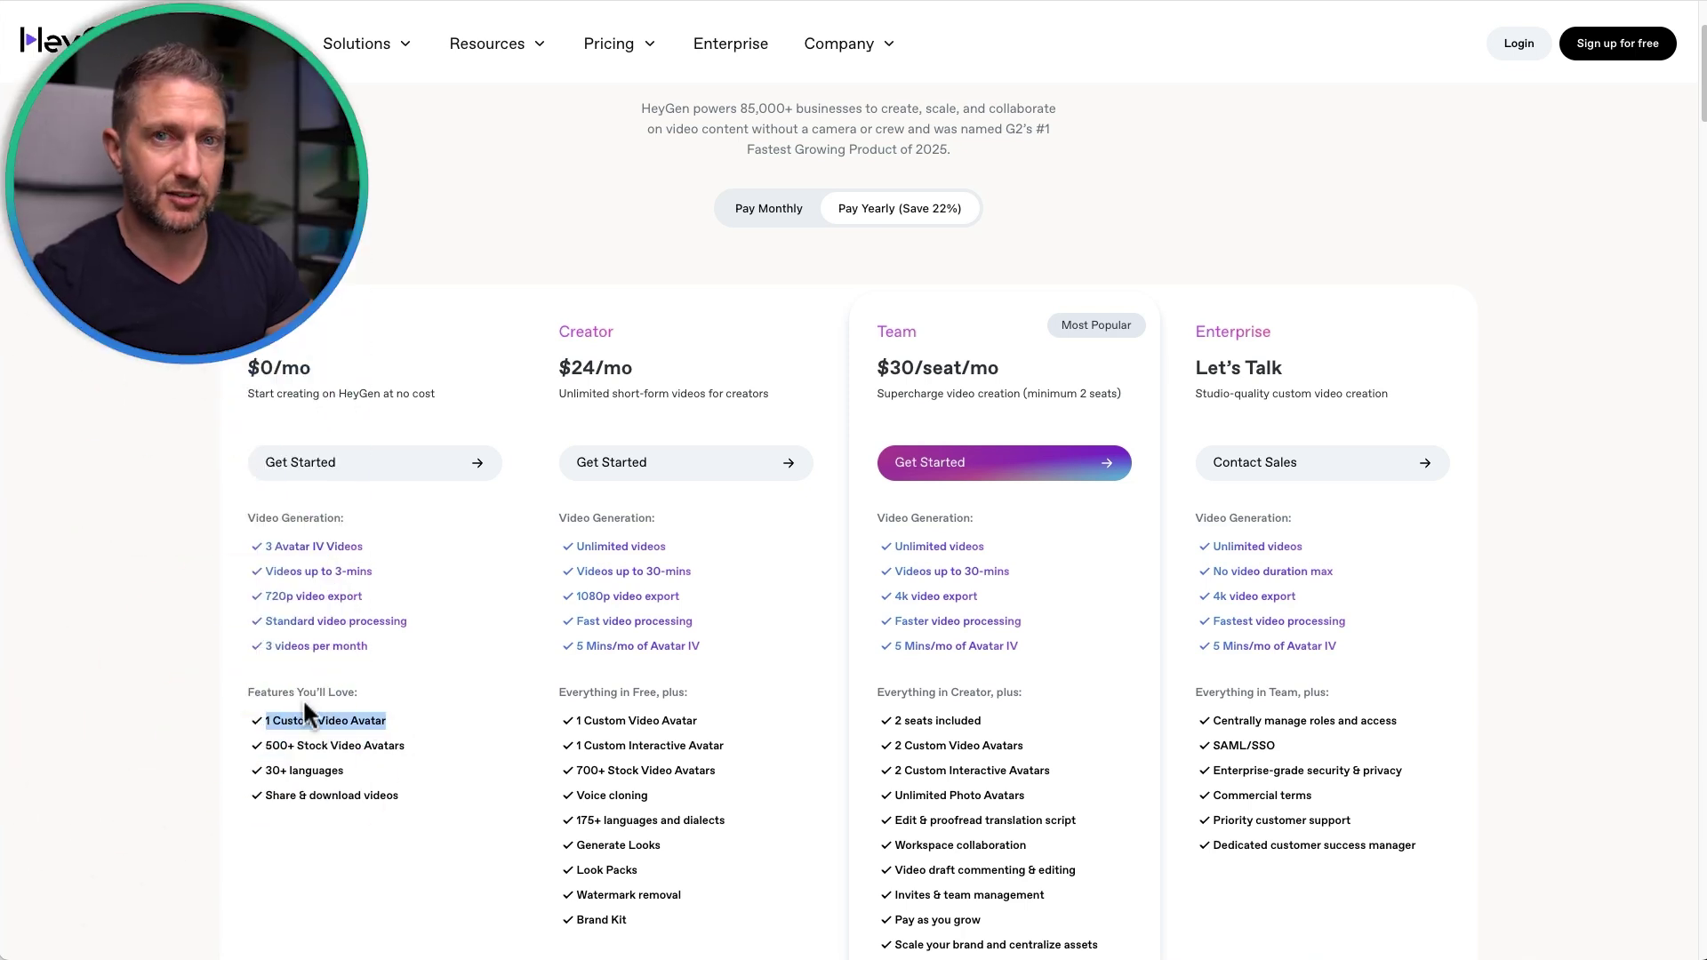
pyautogui.moveTo(370, 646); pyautogui.dragTo(278, 648)
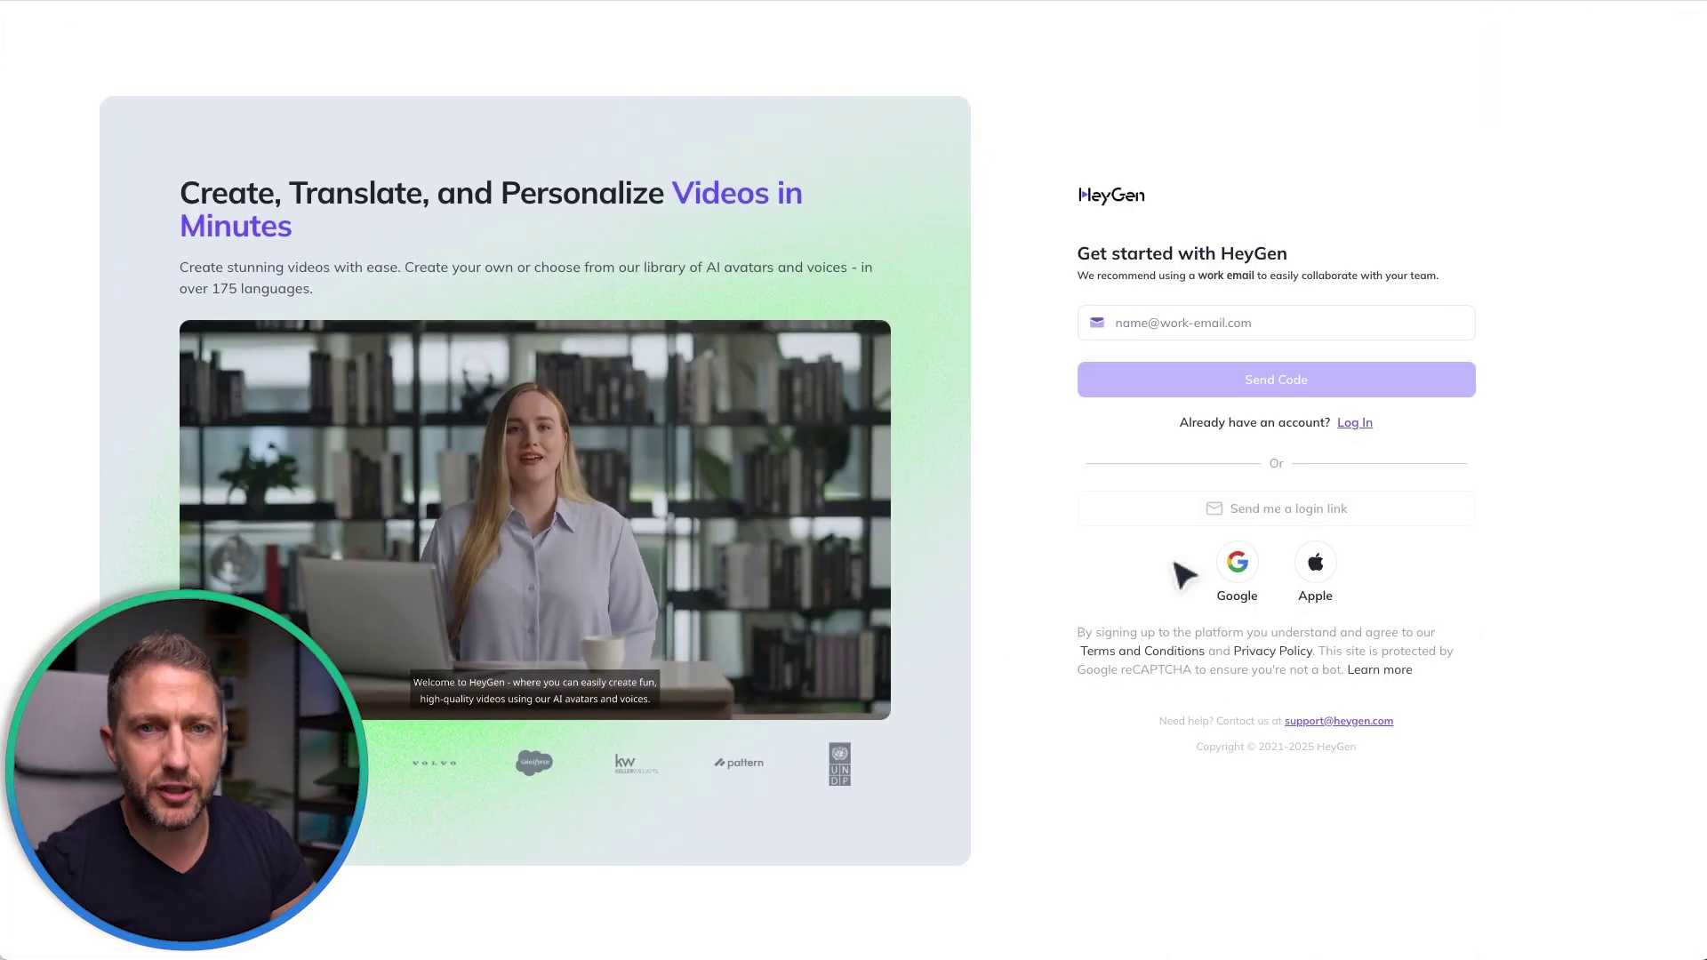
# - Sign up with Google on the Free plan, answering Work and Just me in onboarding
pyautogui.click(1239, 569)
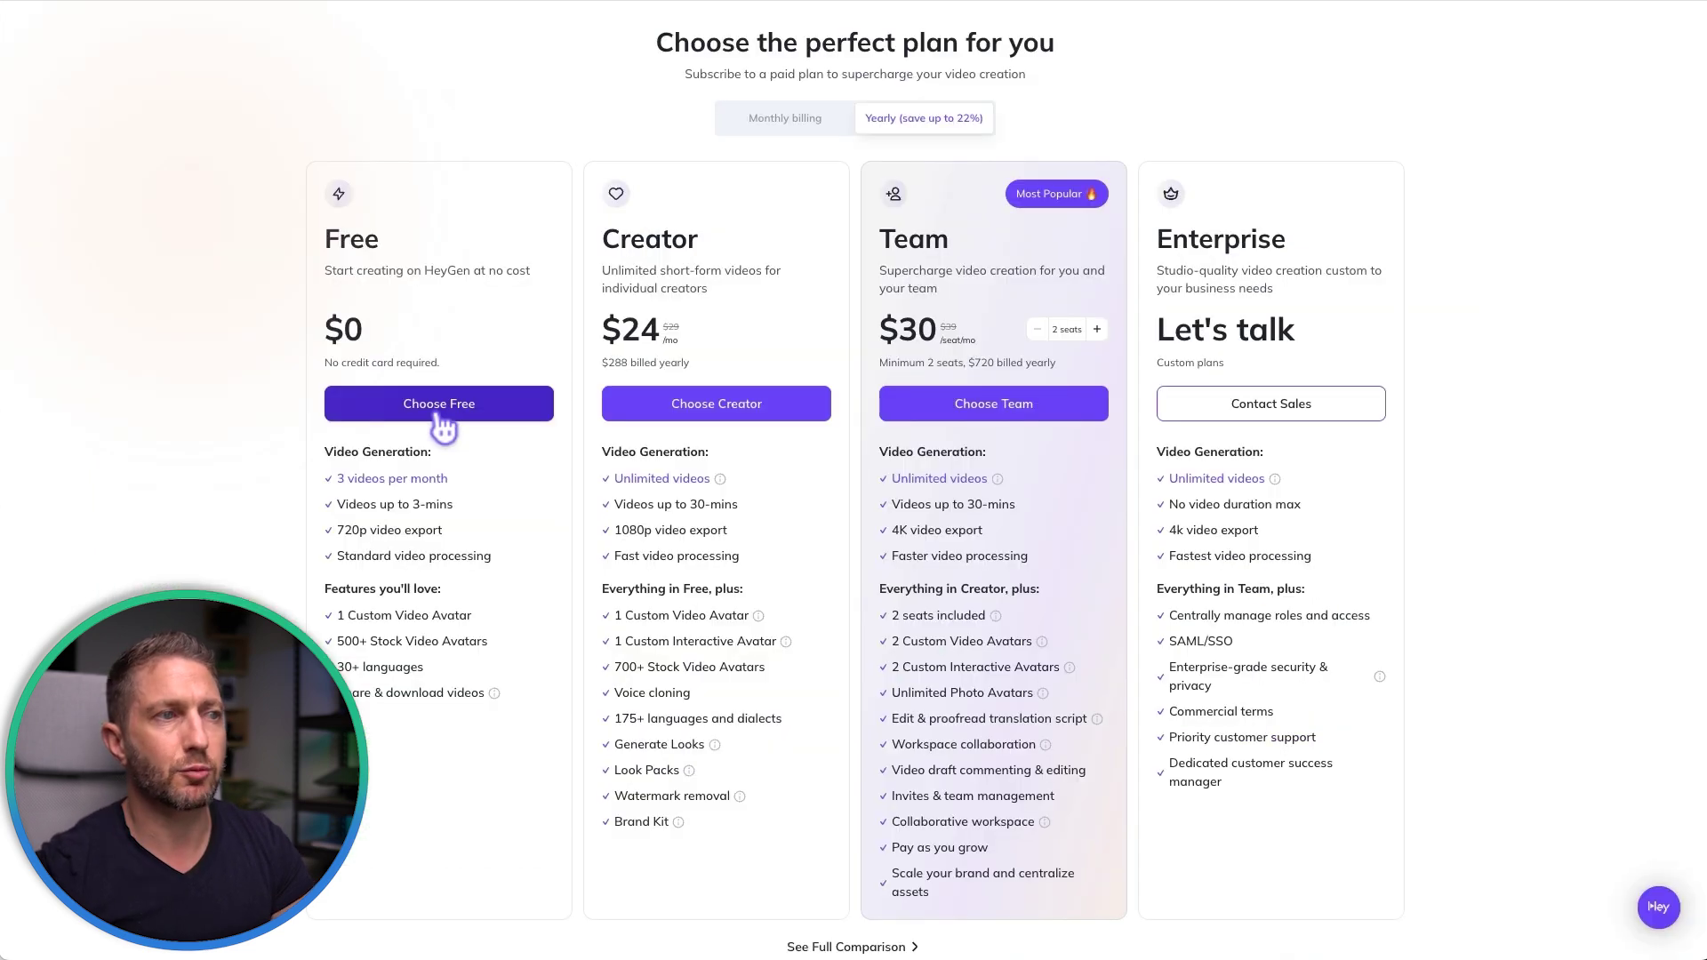
pyautogui.click(438, 417)
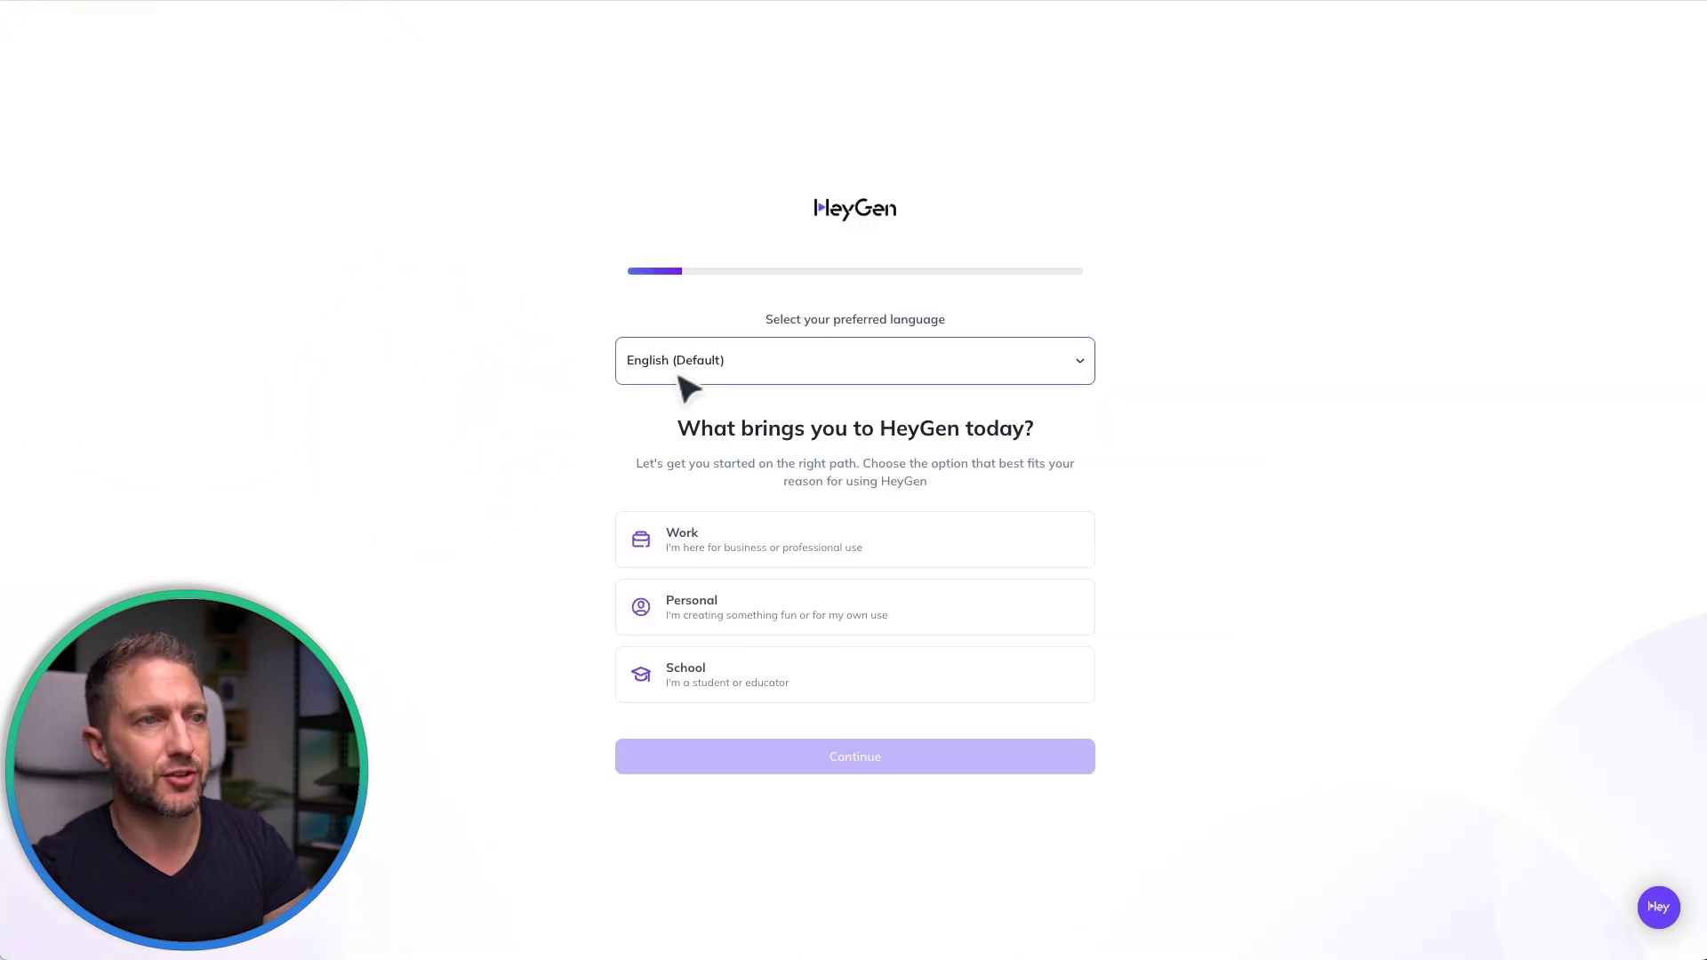
pyautogui.click(758, 543)
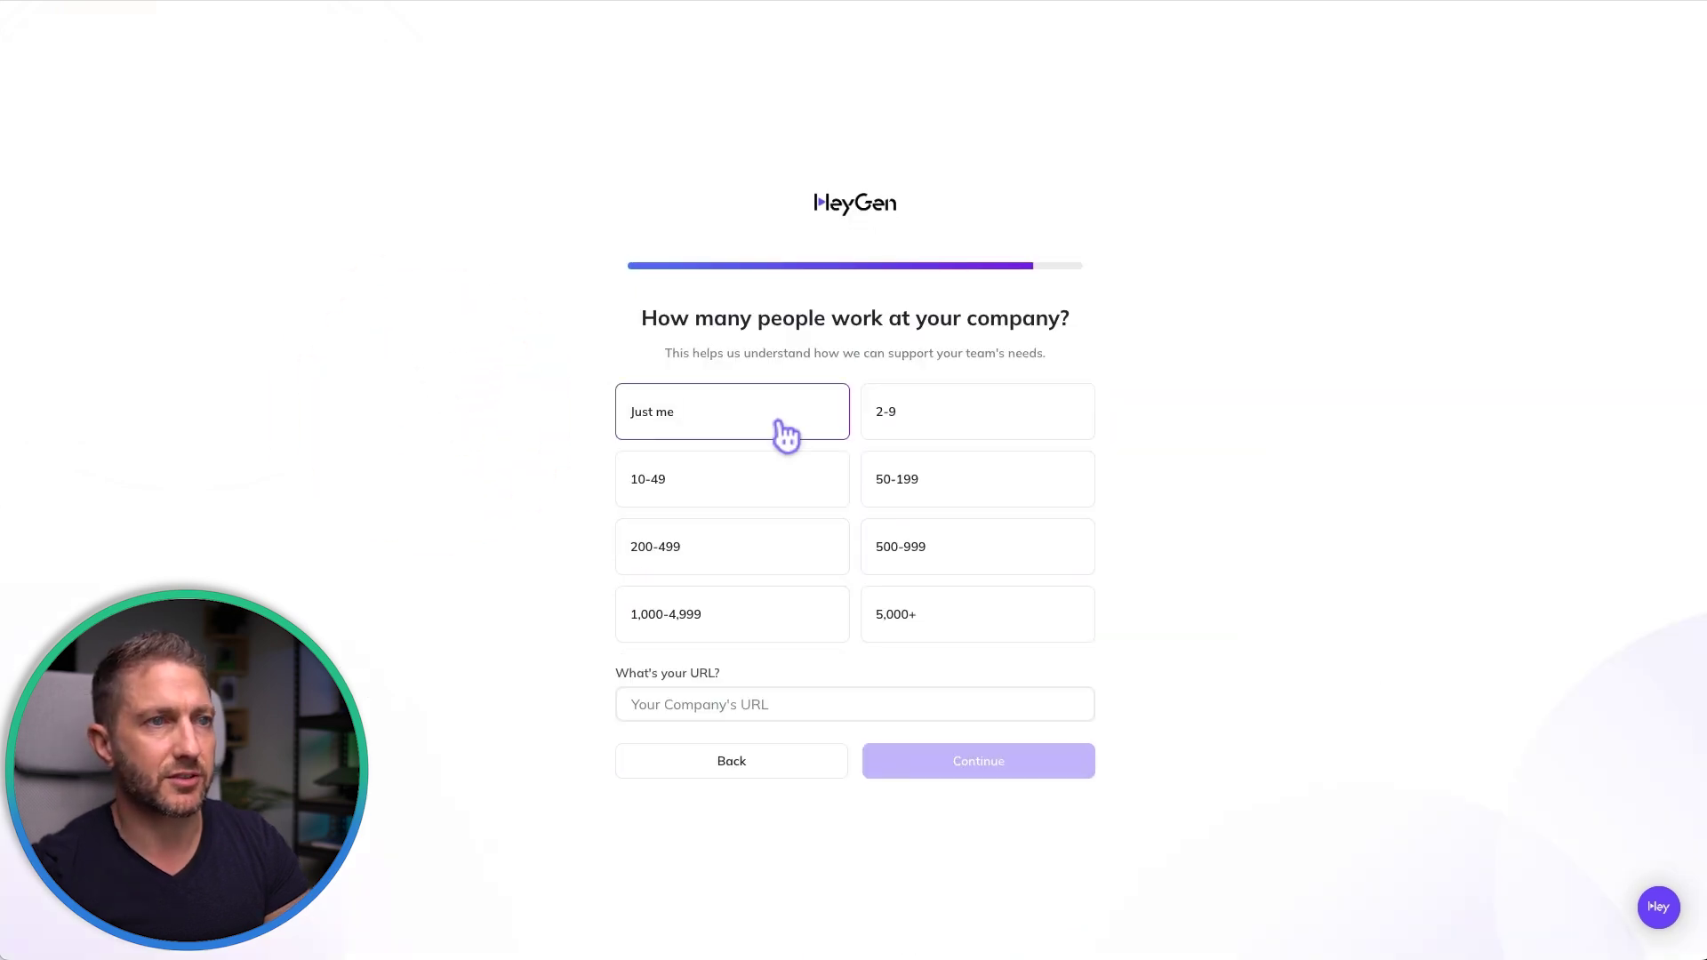
pyautogui.click(784, 434)
pyautogui.click(947, 777)
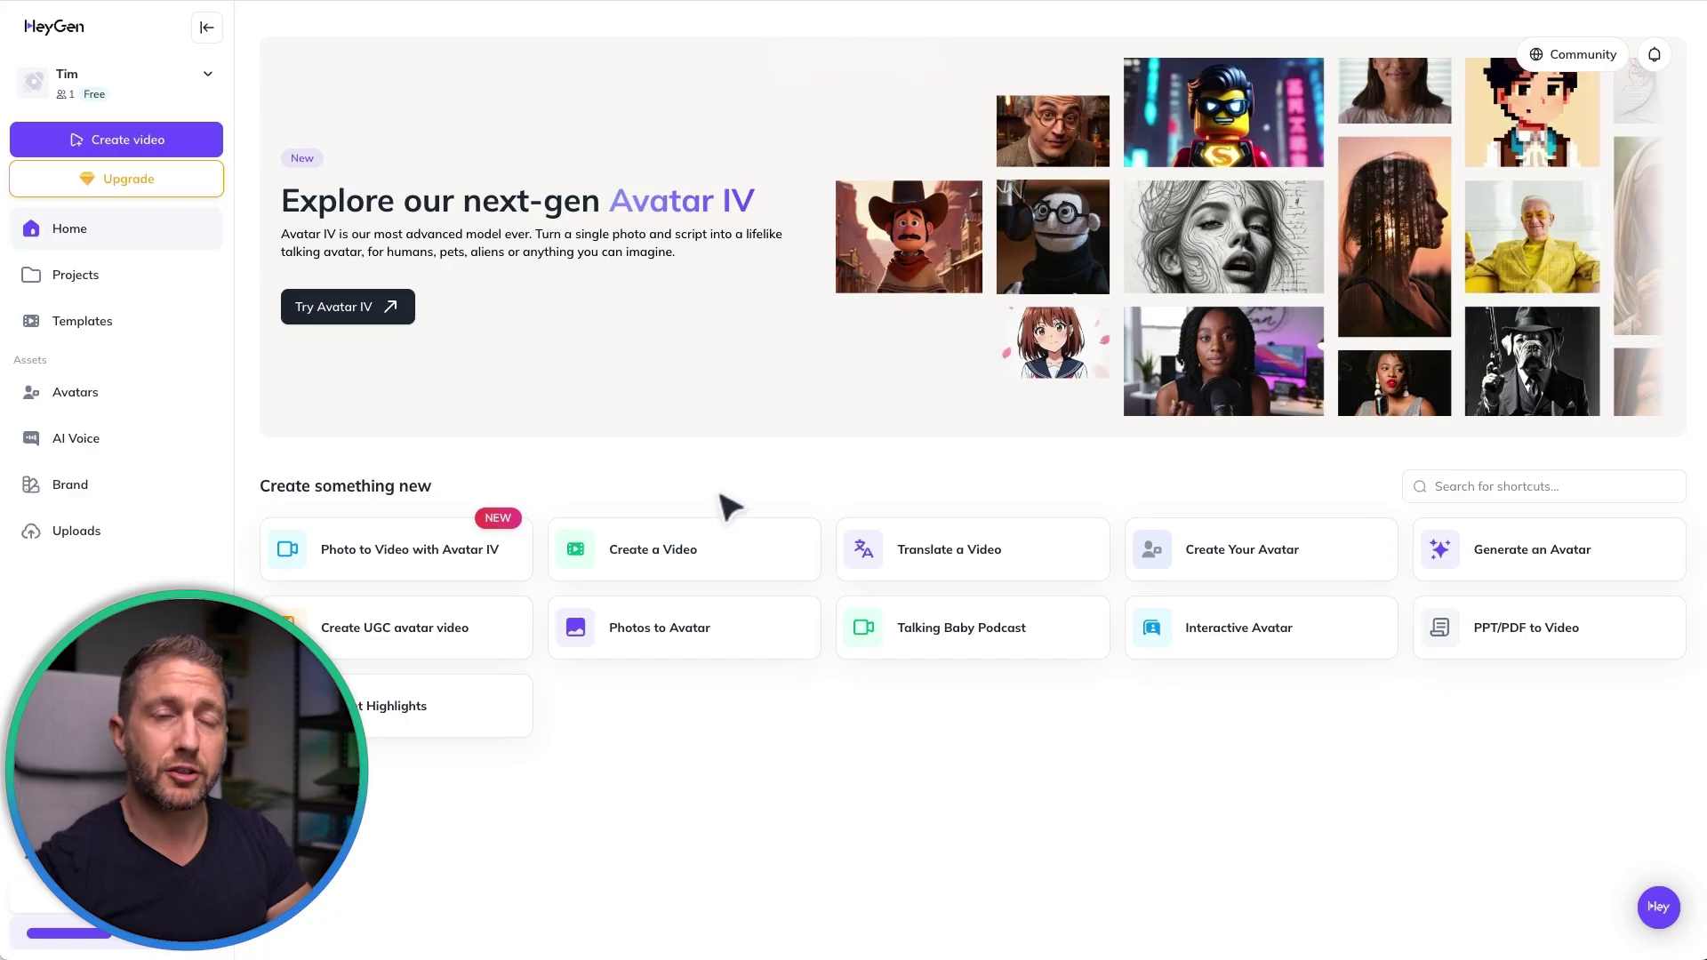
# - Start the Create Your Avatar wizard and upload the 2:01 footage clip
pyautogui.click(1243, 556)
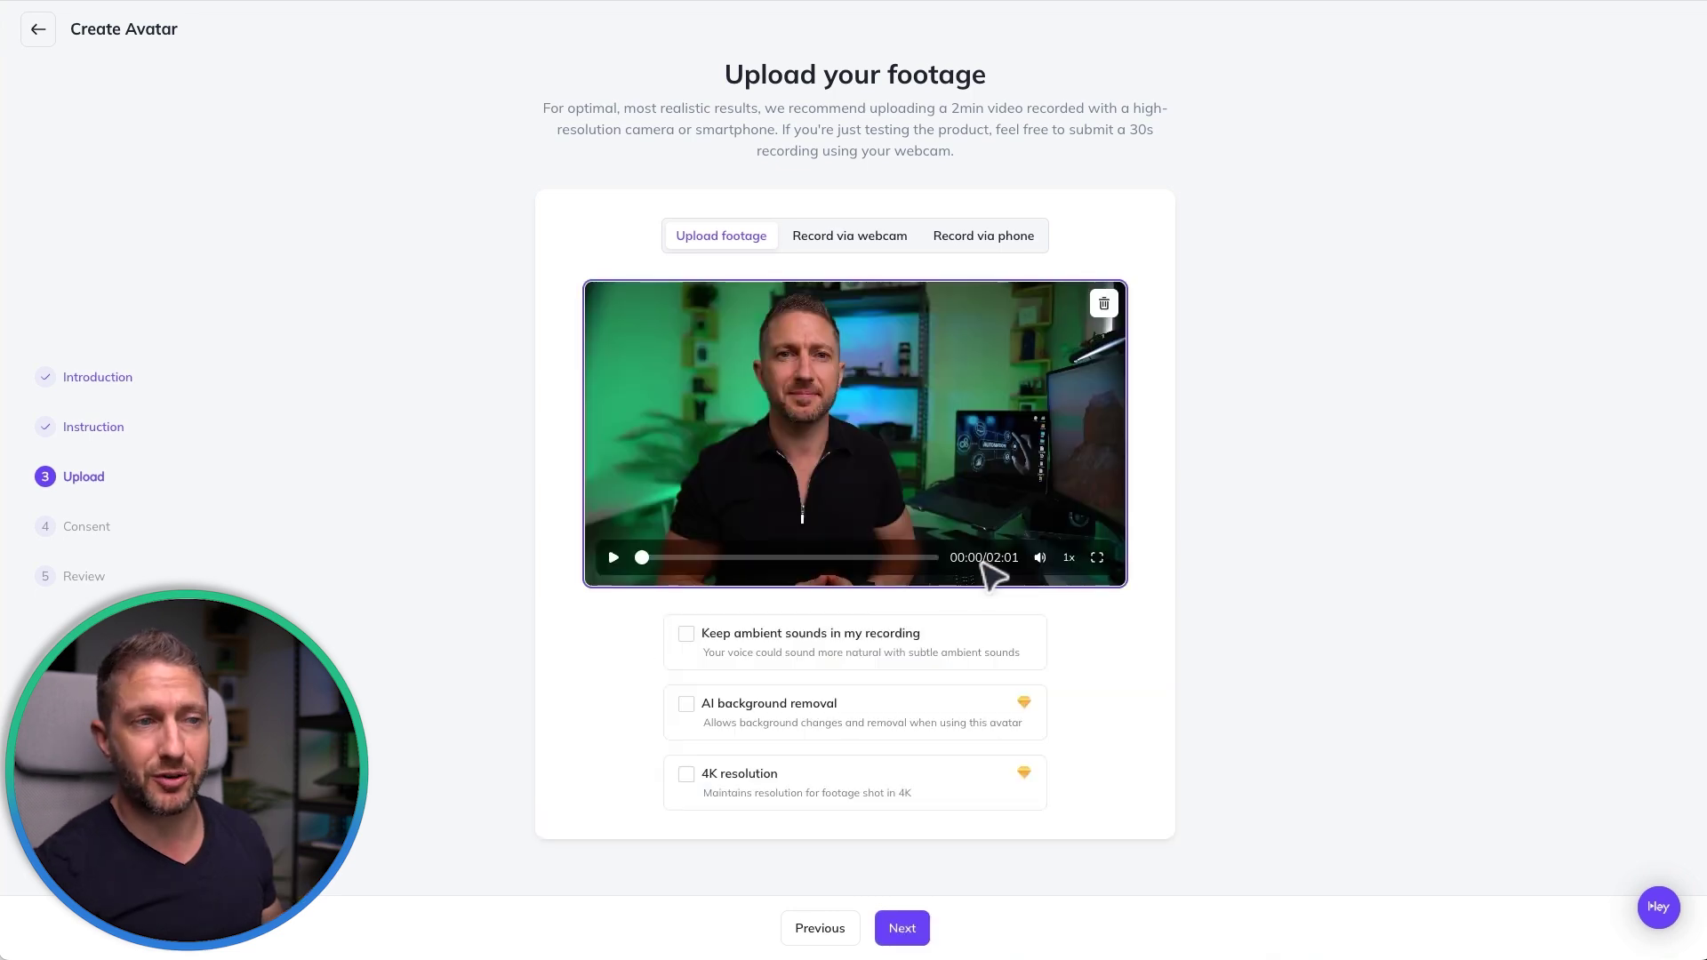
# - Tick Keep ambient sounds in my recording and continue to the Provide consent step
pyautogui.click(689, 636)
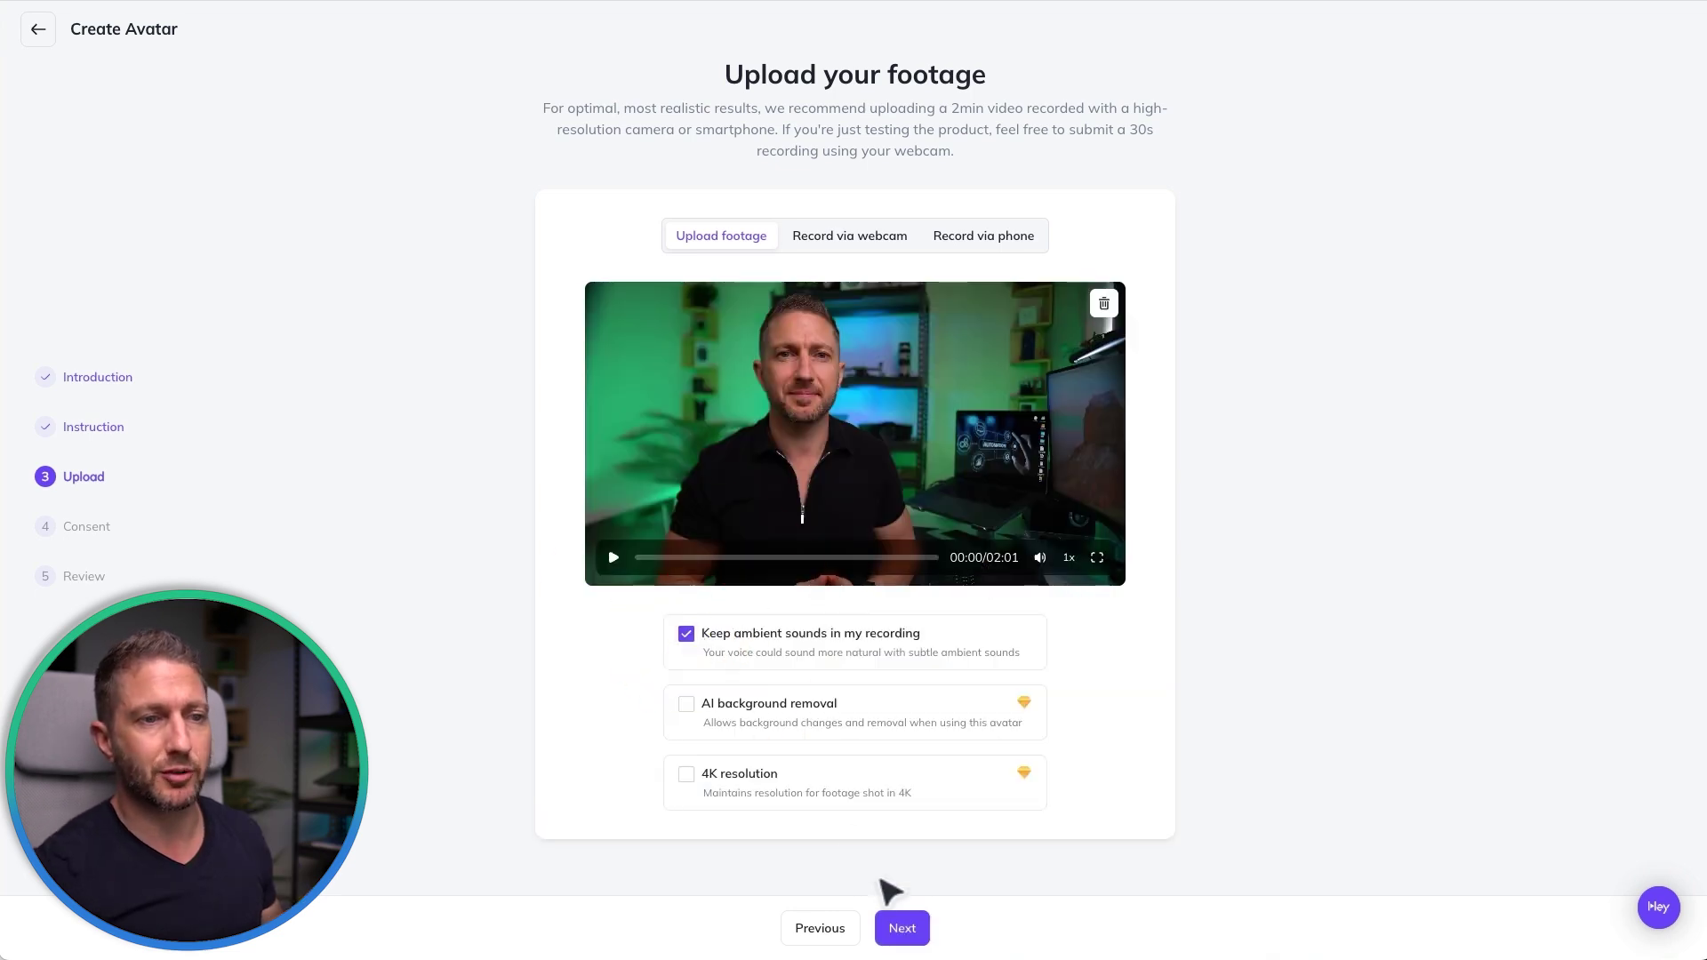
pyautogui.click(889, 925)
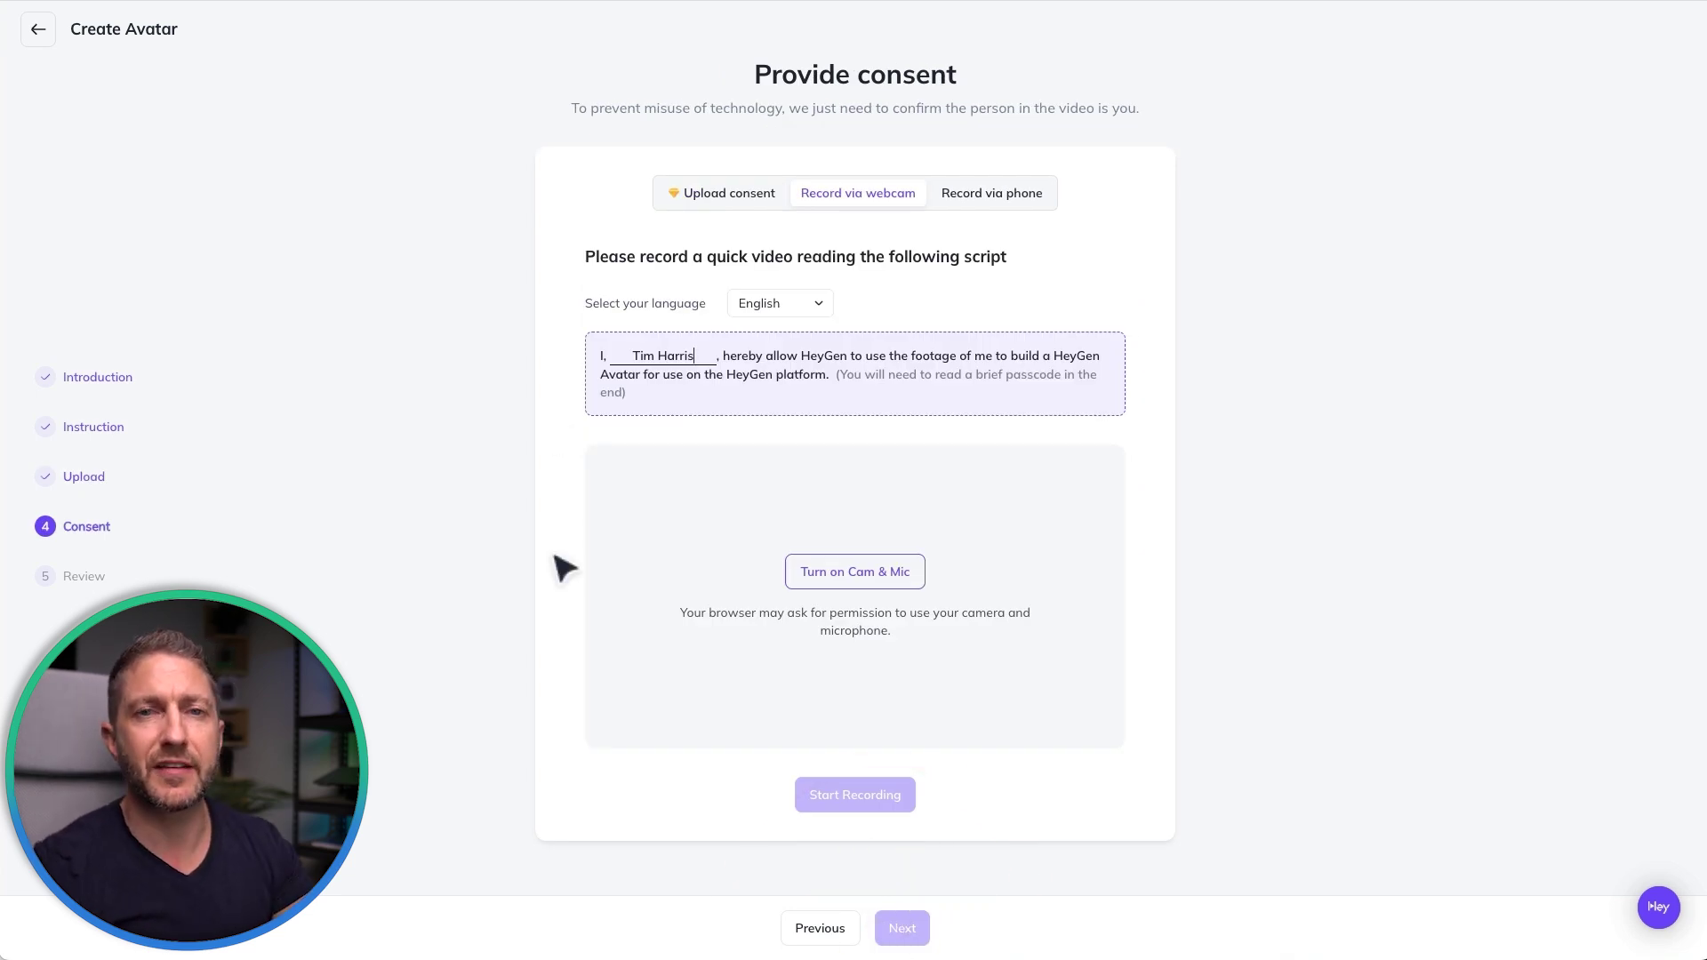
# - Allow webcam and microphone access, record the consent script, and proceed to Review
pyautogui.click(811, 576)
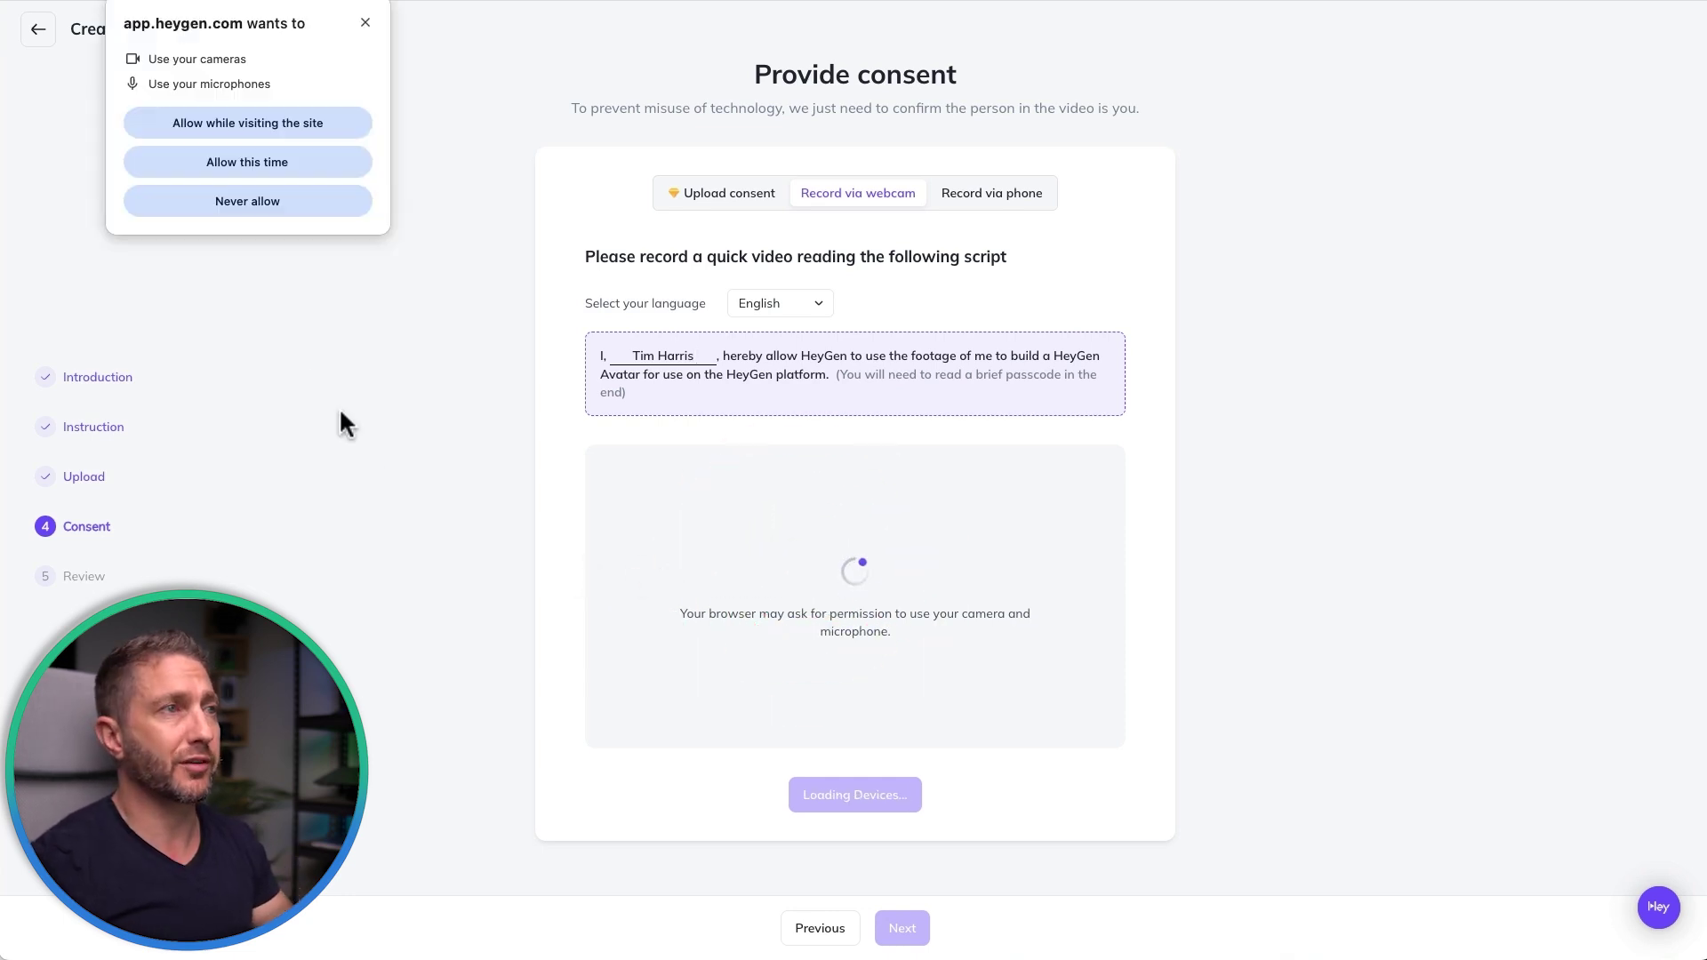
pyautogui.click(263, 172)
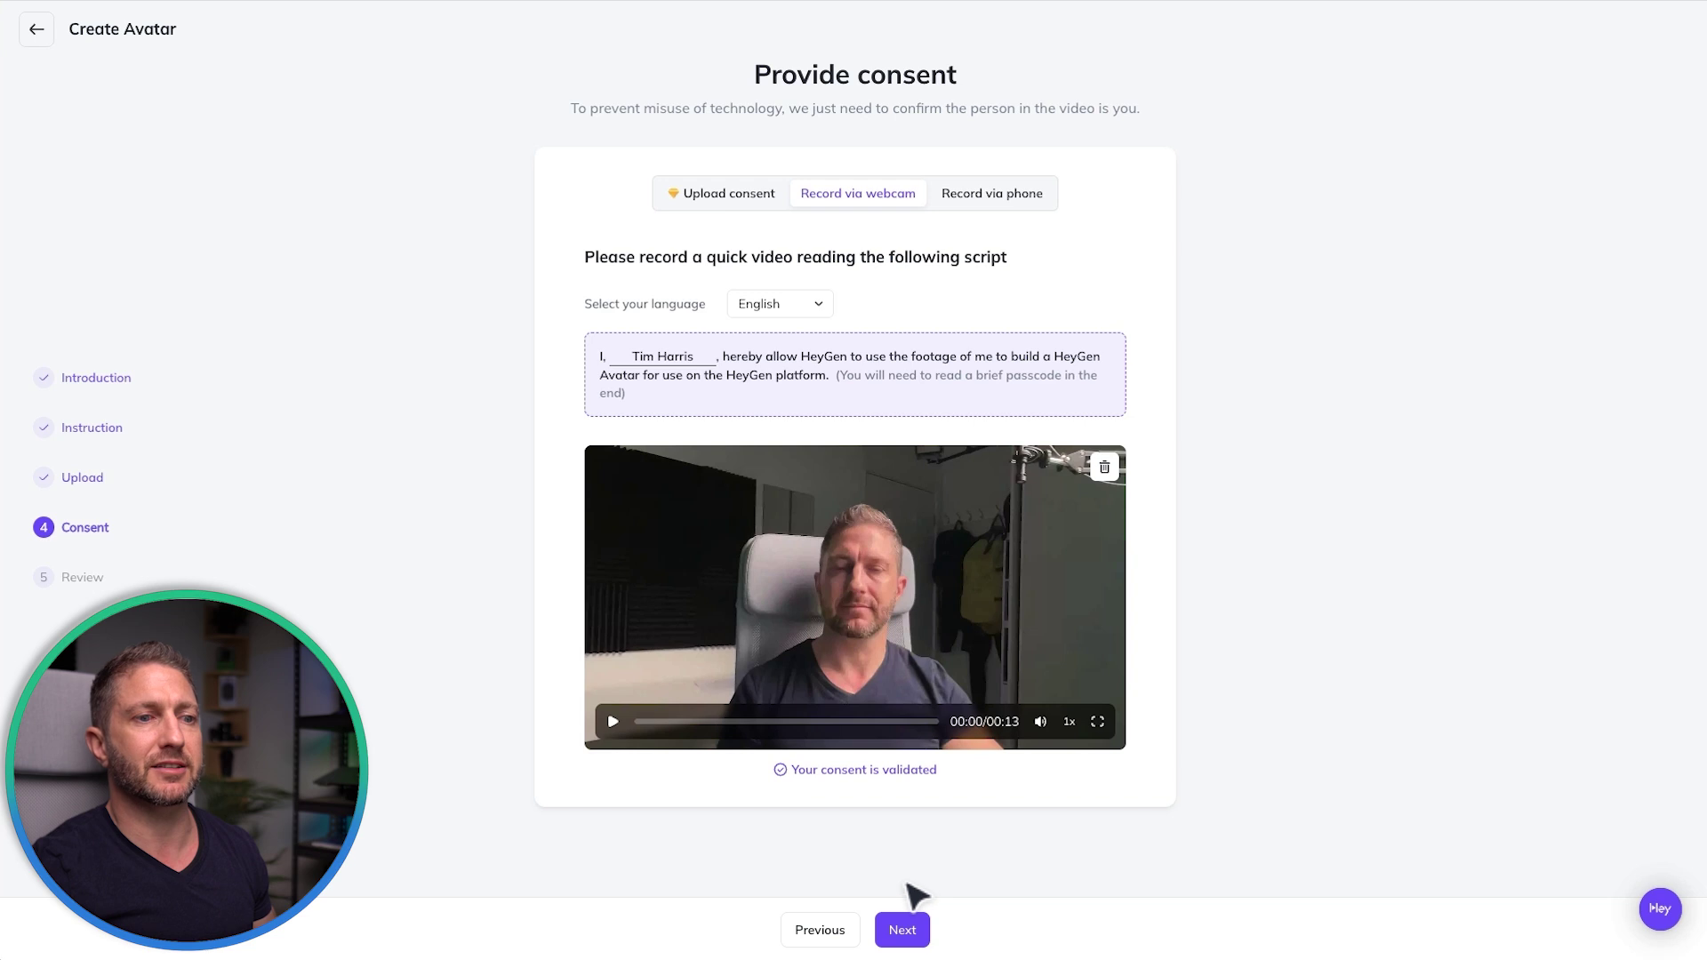
pyautogui.click(900, 930)
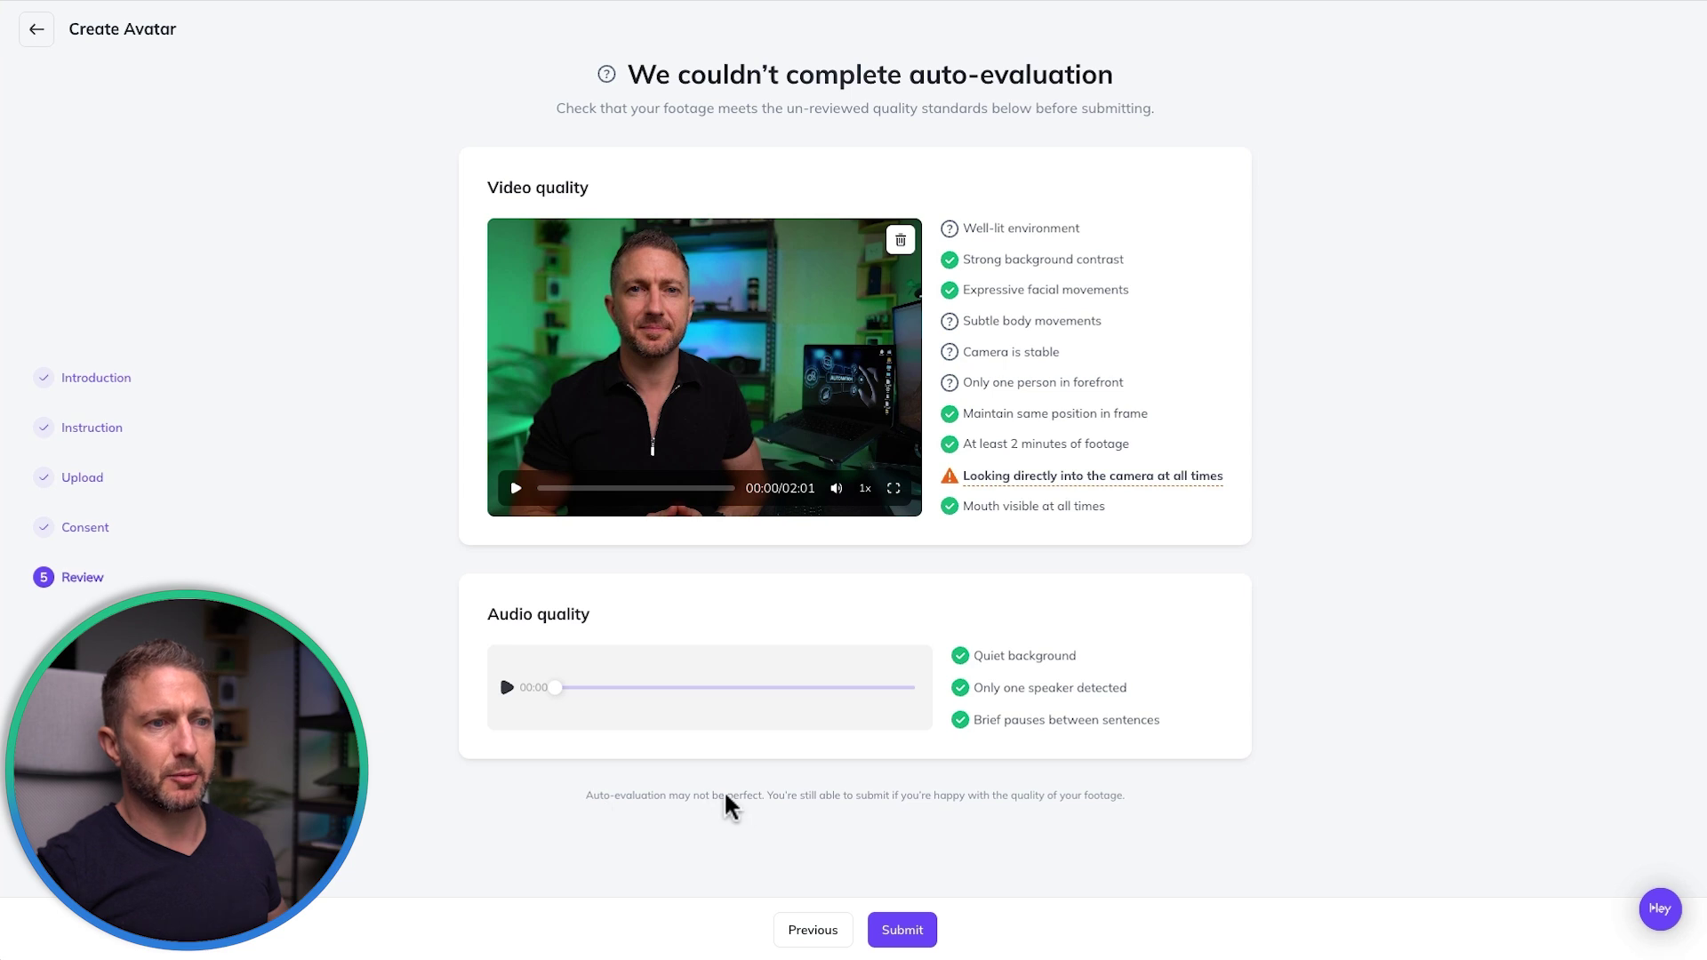
# - Highlight the auto-evaluation disclaimer and submit the footage for avatar creation
pyautogui.moveTo(979, 797); pyautogui.dragTo(1103, 803)
pyautogui.click(1137, 808)
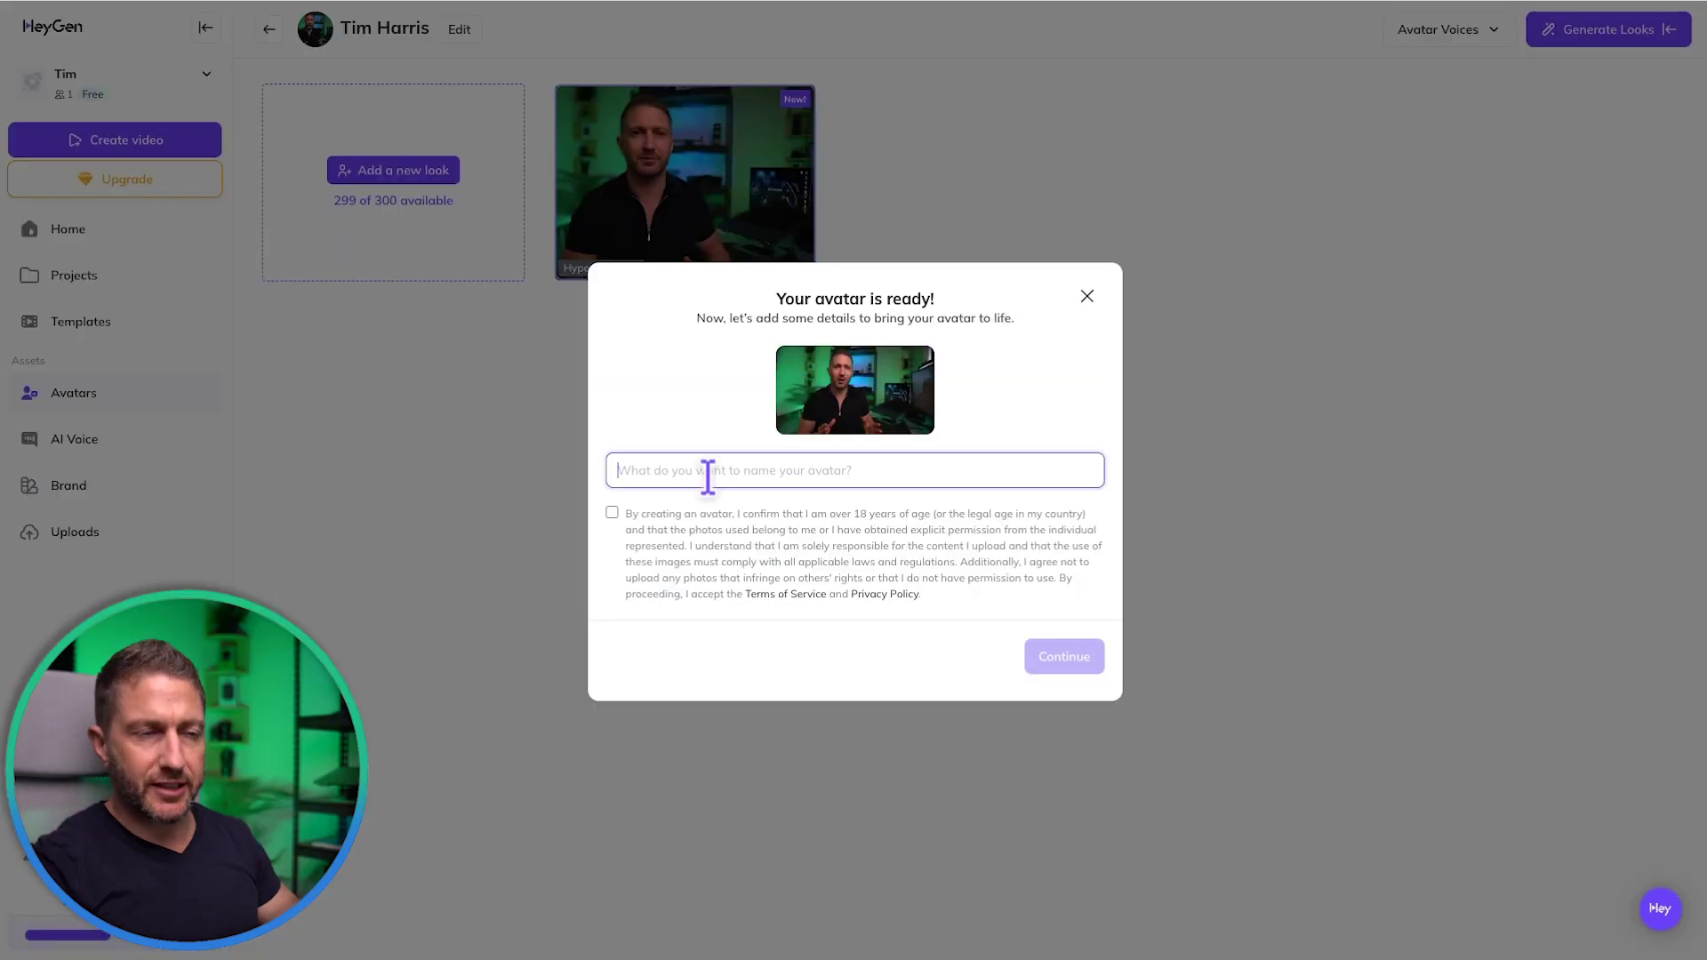
# - Enter a name for the avatar, tick the consent checkbox and continue
pyautogui.write('Tim')
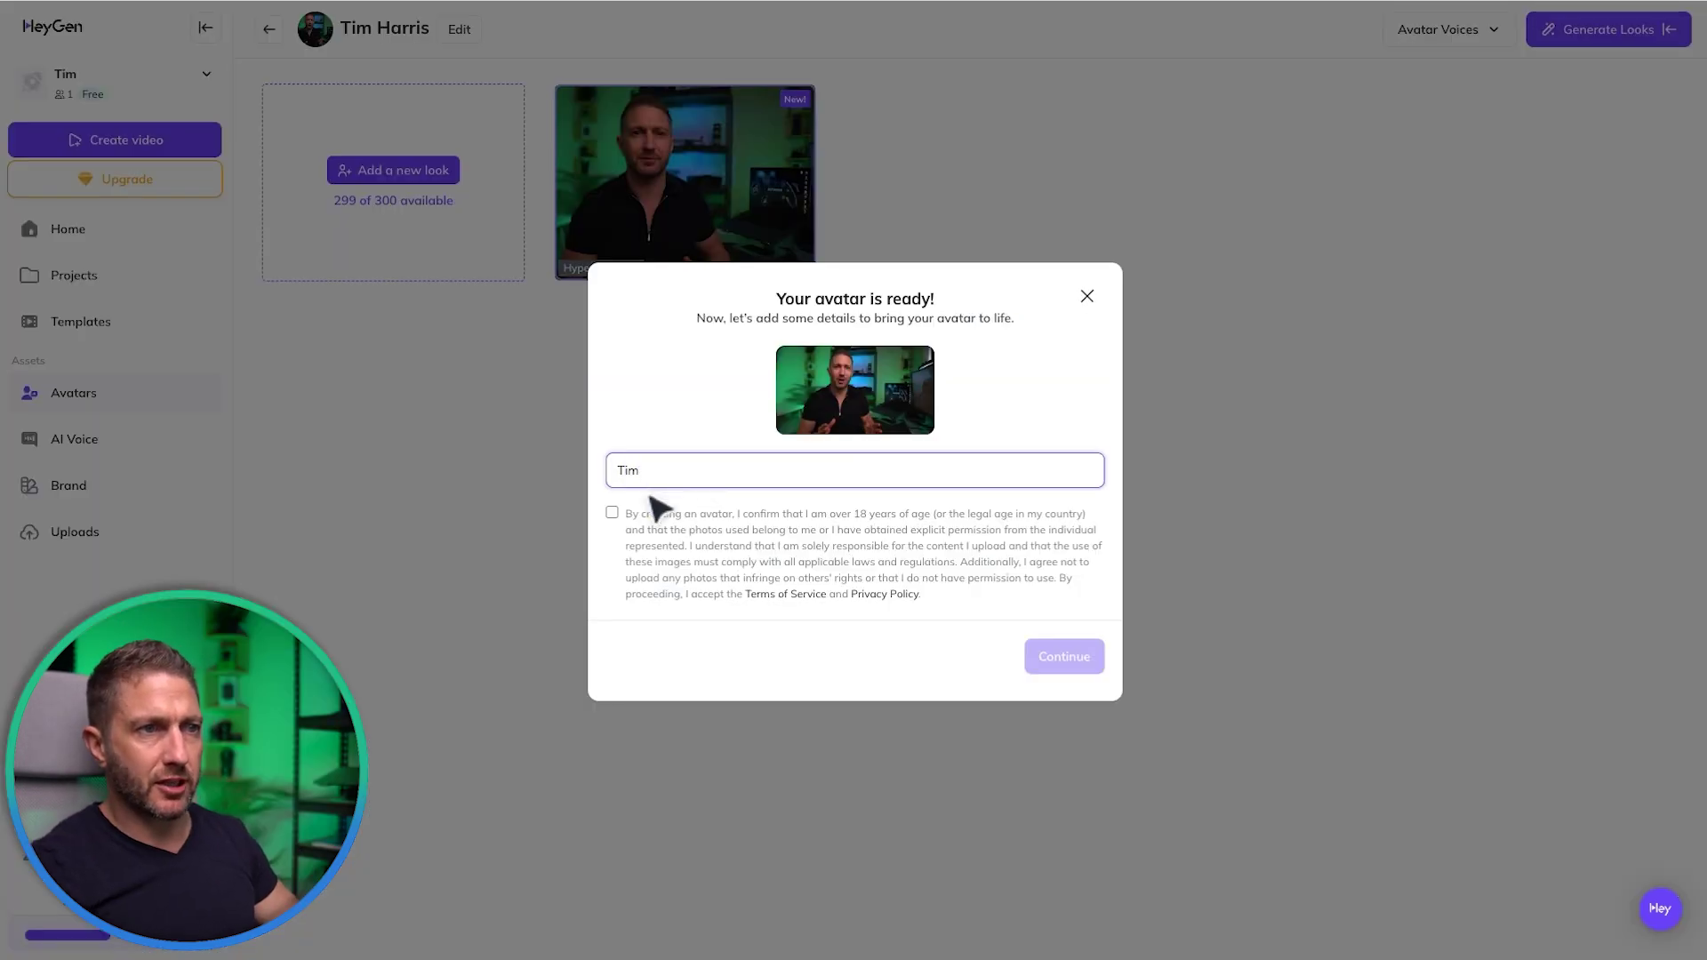
pyautogui.click(612, 513)
pyautogui.click(1076, 656)
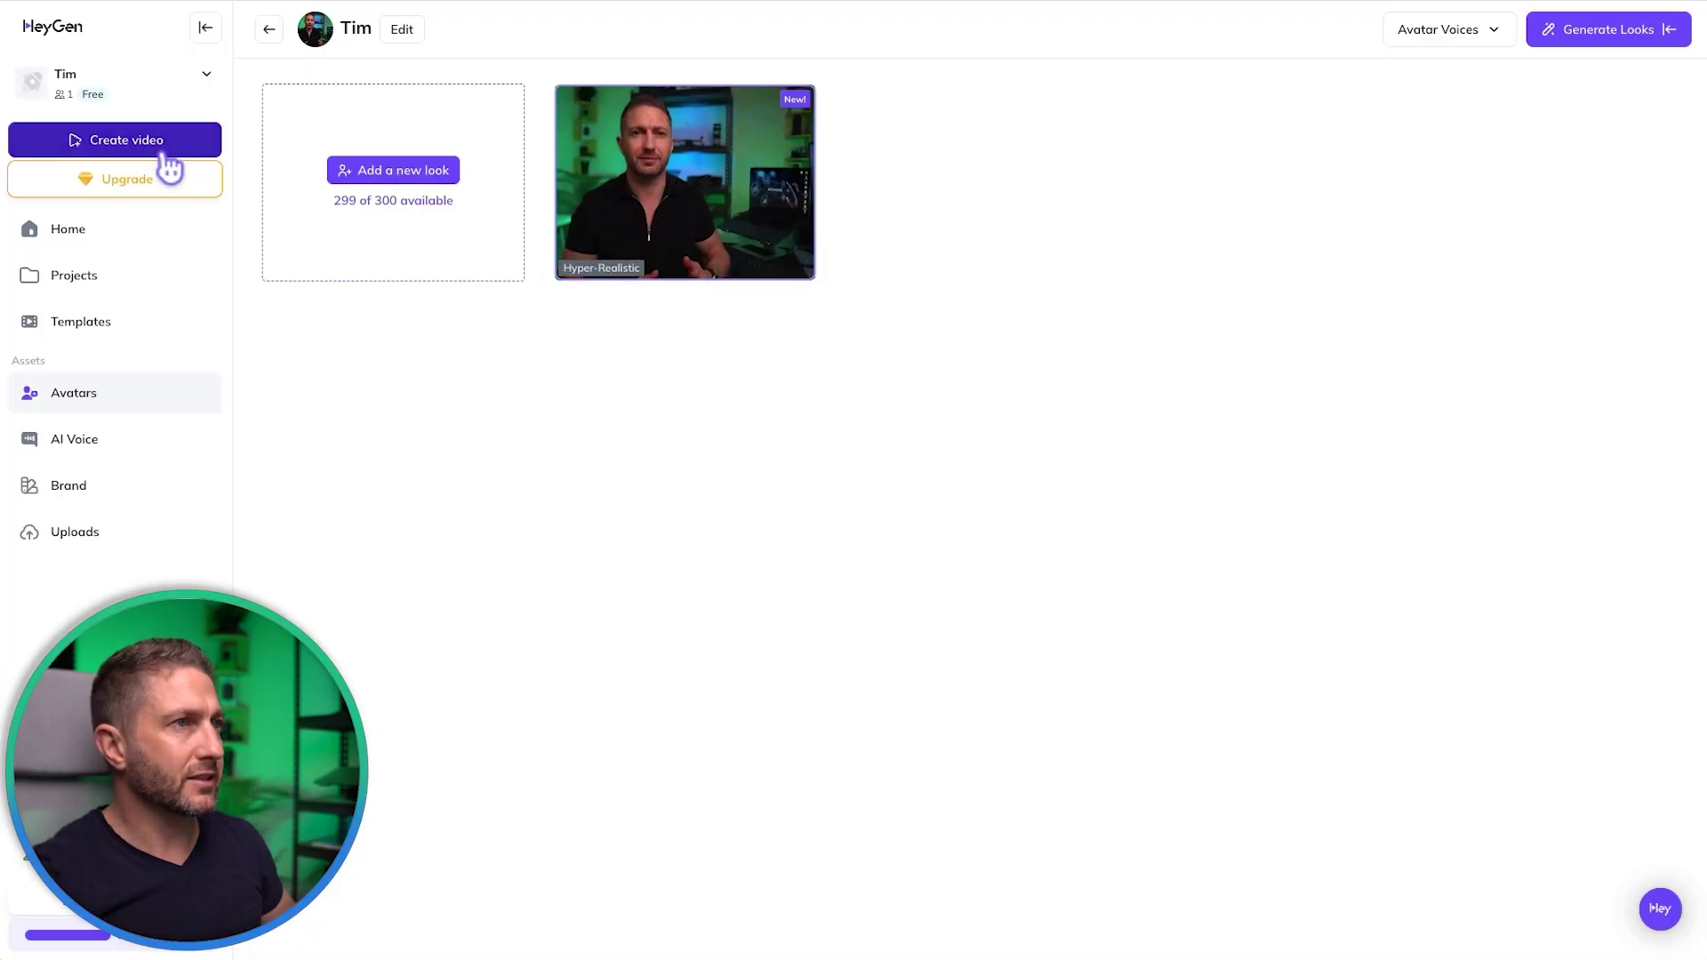
# - Create a new landscape video, skipping the editor walkthrough
pyautogui.click(161, 148)
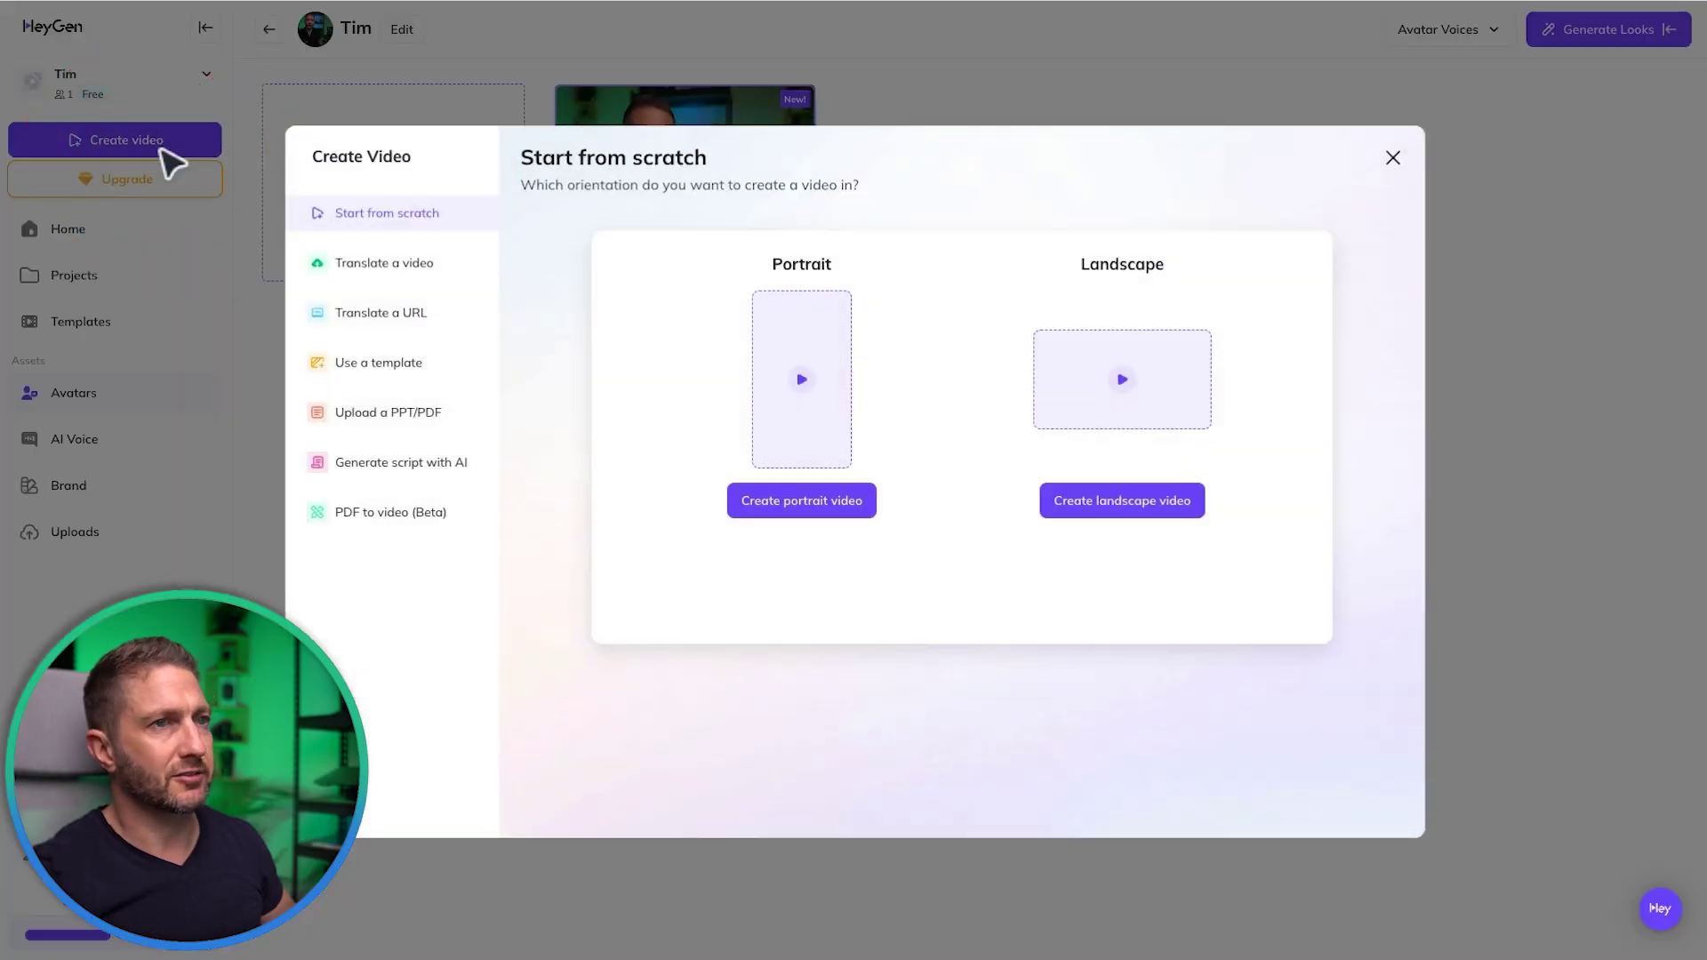
pyautogui.click(1073, 372)
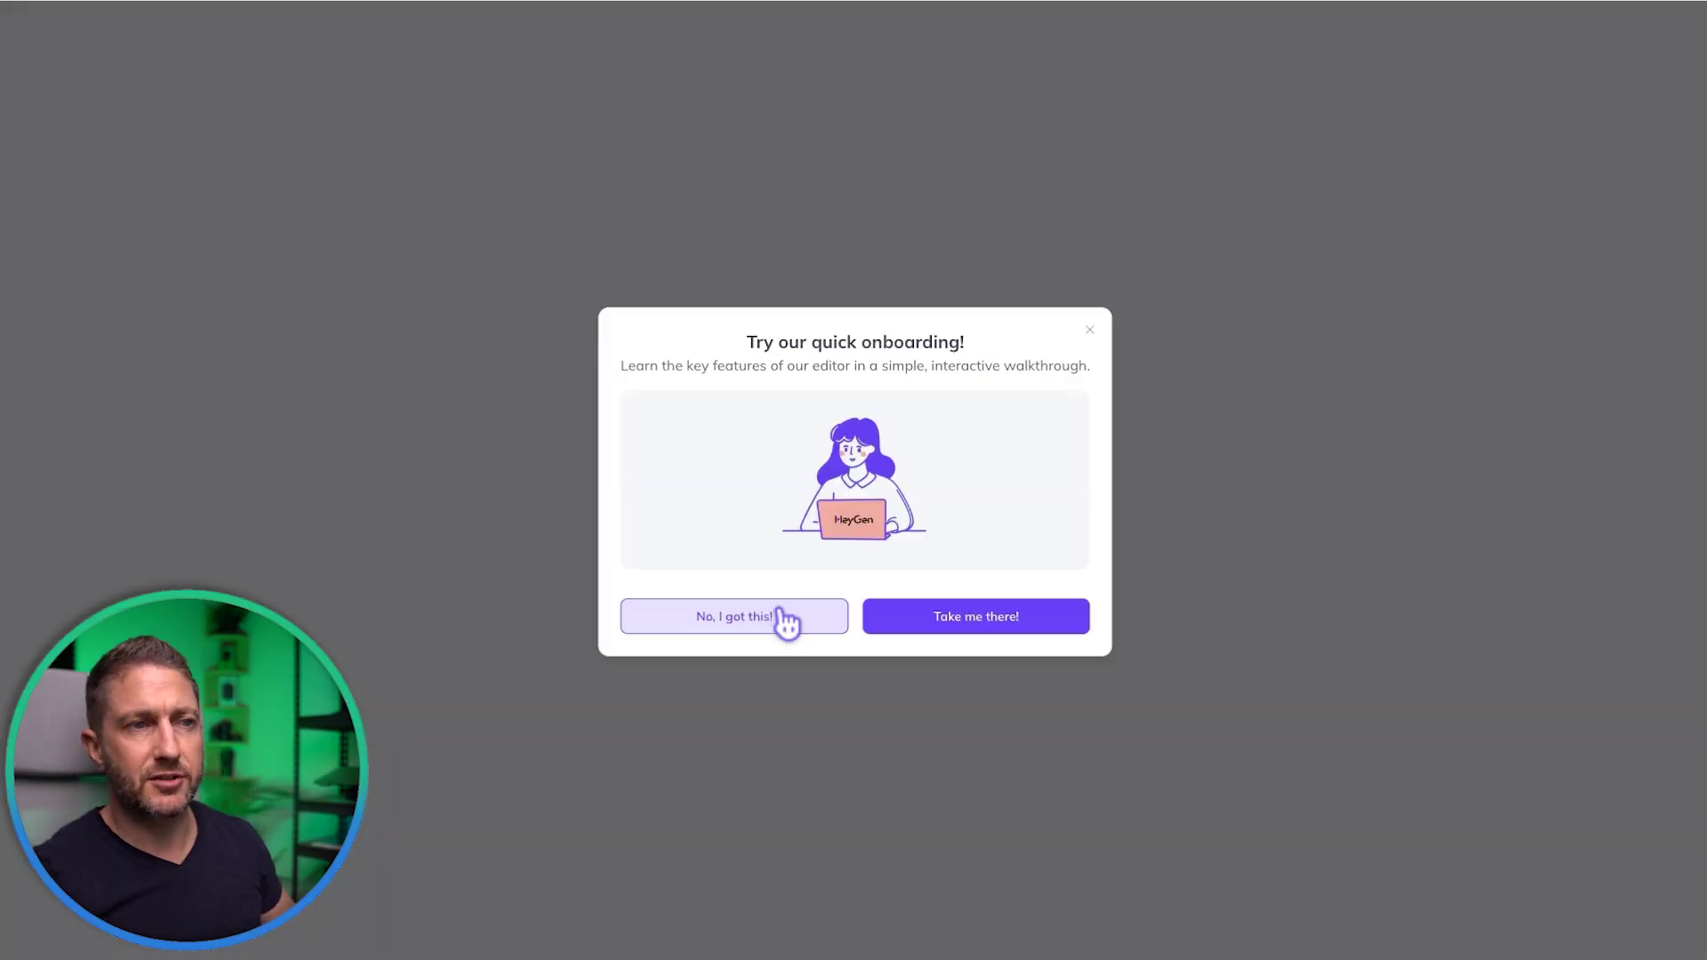
pyautogui.click(787, 621)
# - Replace the scene's default avatar with the custom avatar's look
pyautogui.click(93, 169)
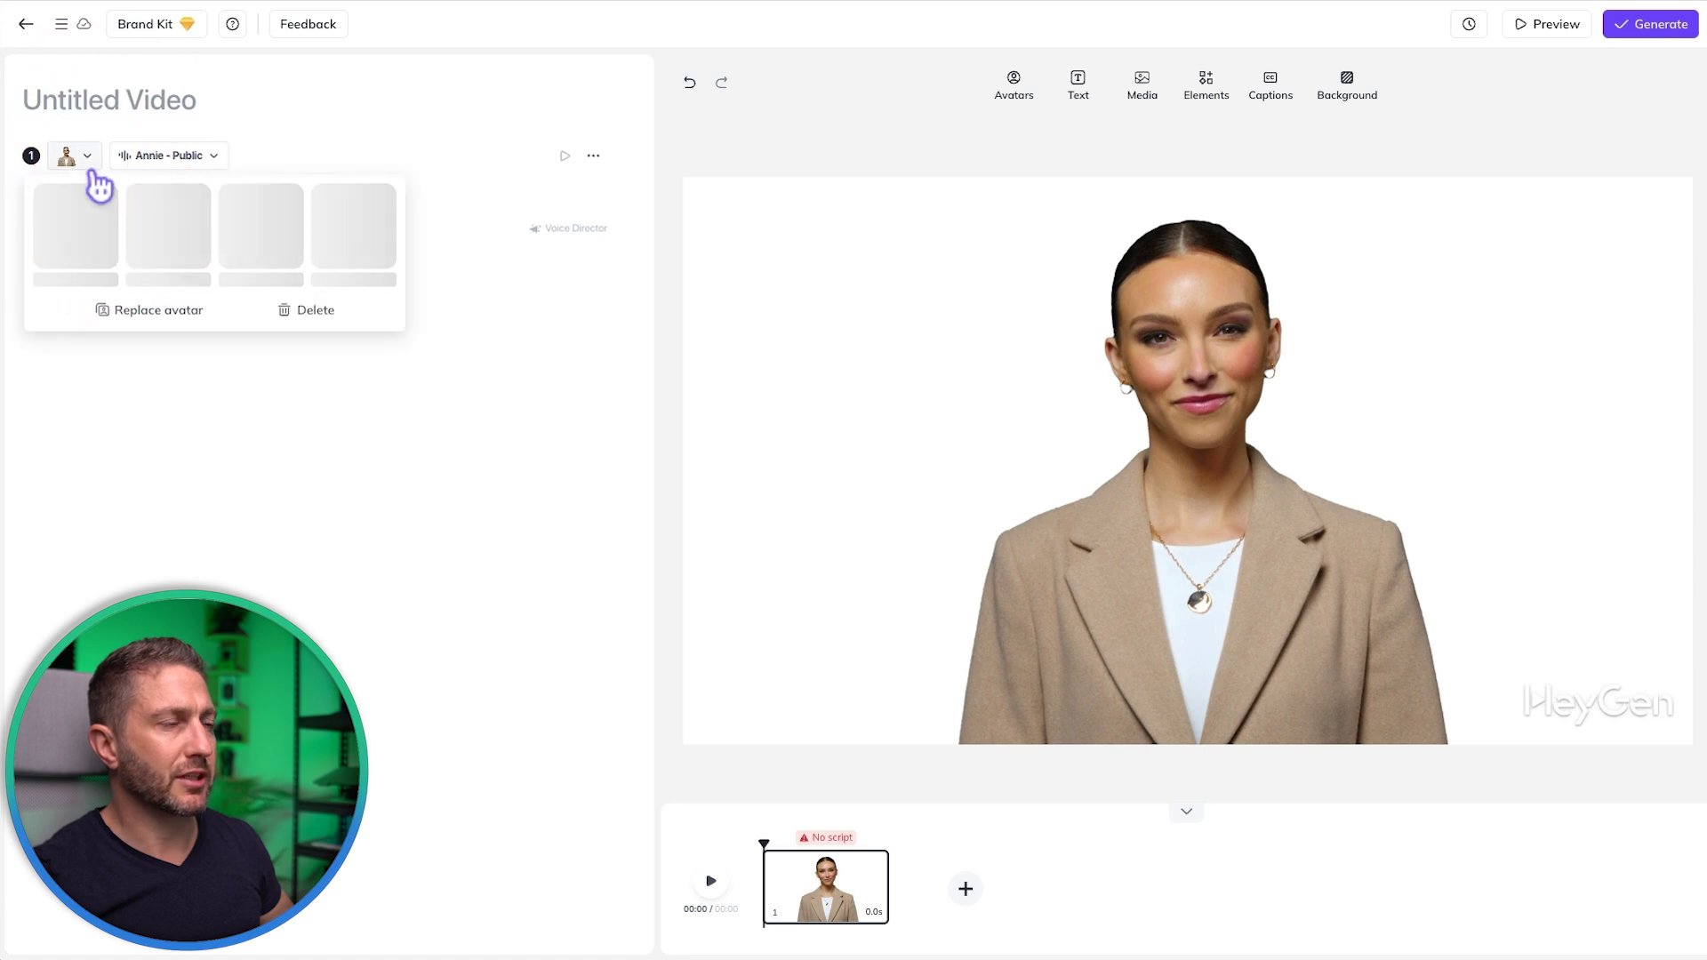
pyautogui.click(150, 309)
pyautogui.click(1023, 272)
pyautogui.click(1023, 278)
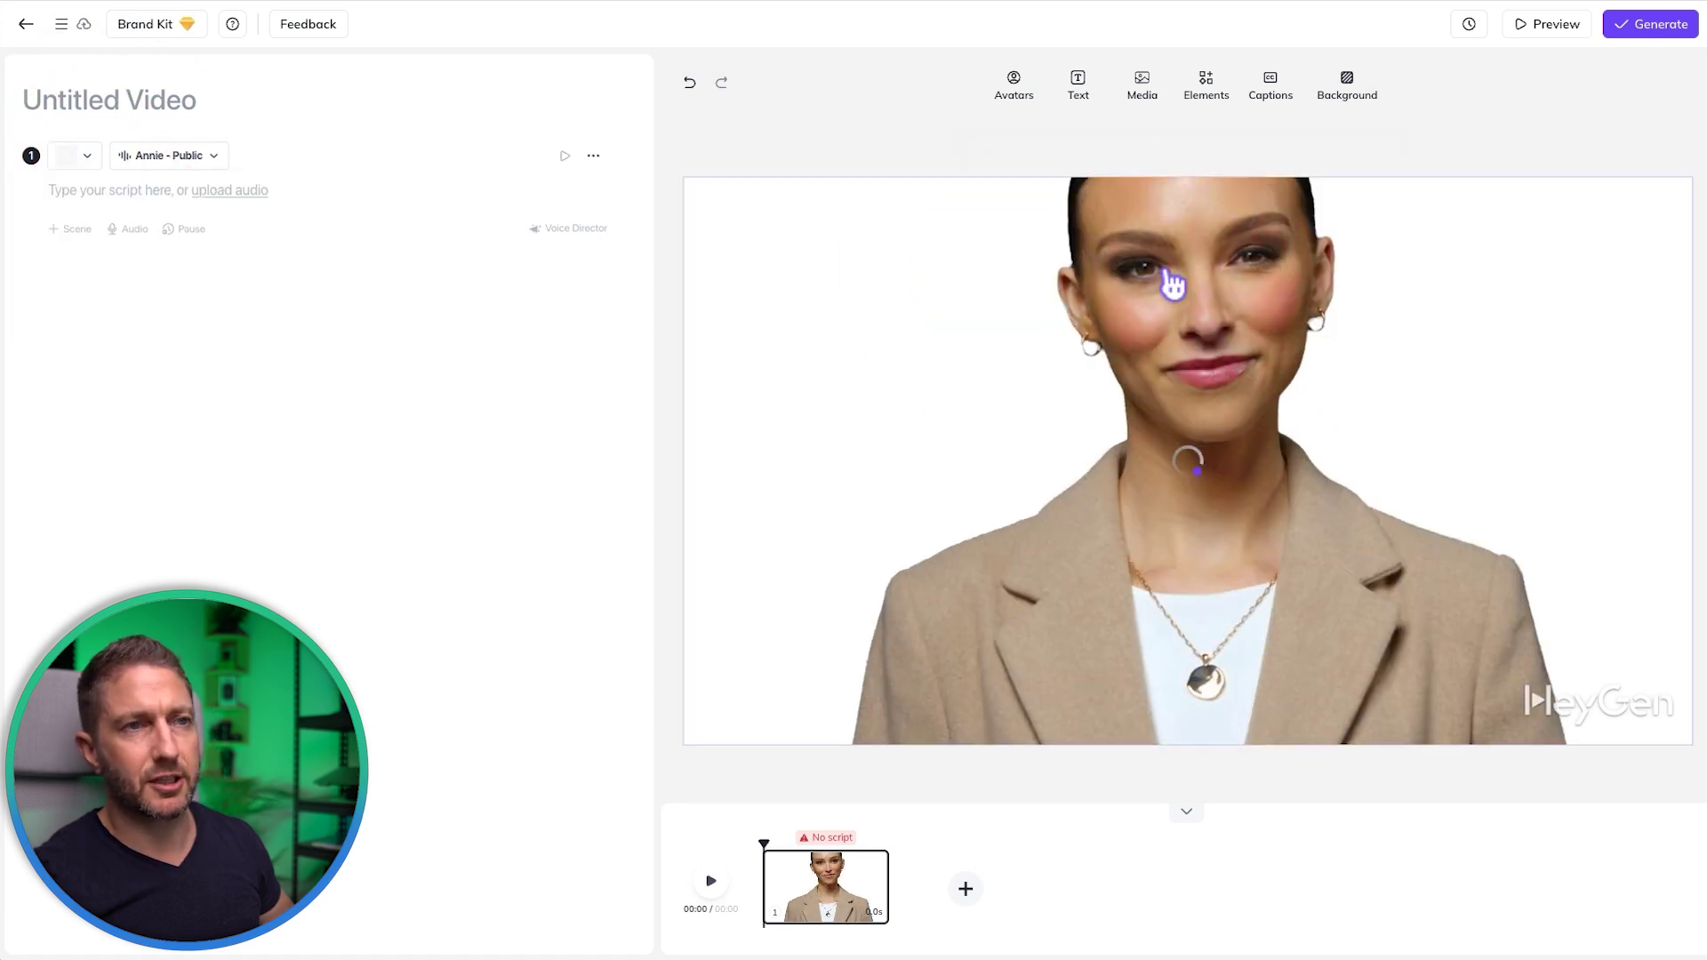
# - Paste the script into the scene and change 'Hey Jen' to 'Hey-Jen'
pyautogui.click(75, 198)
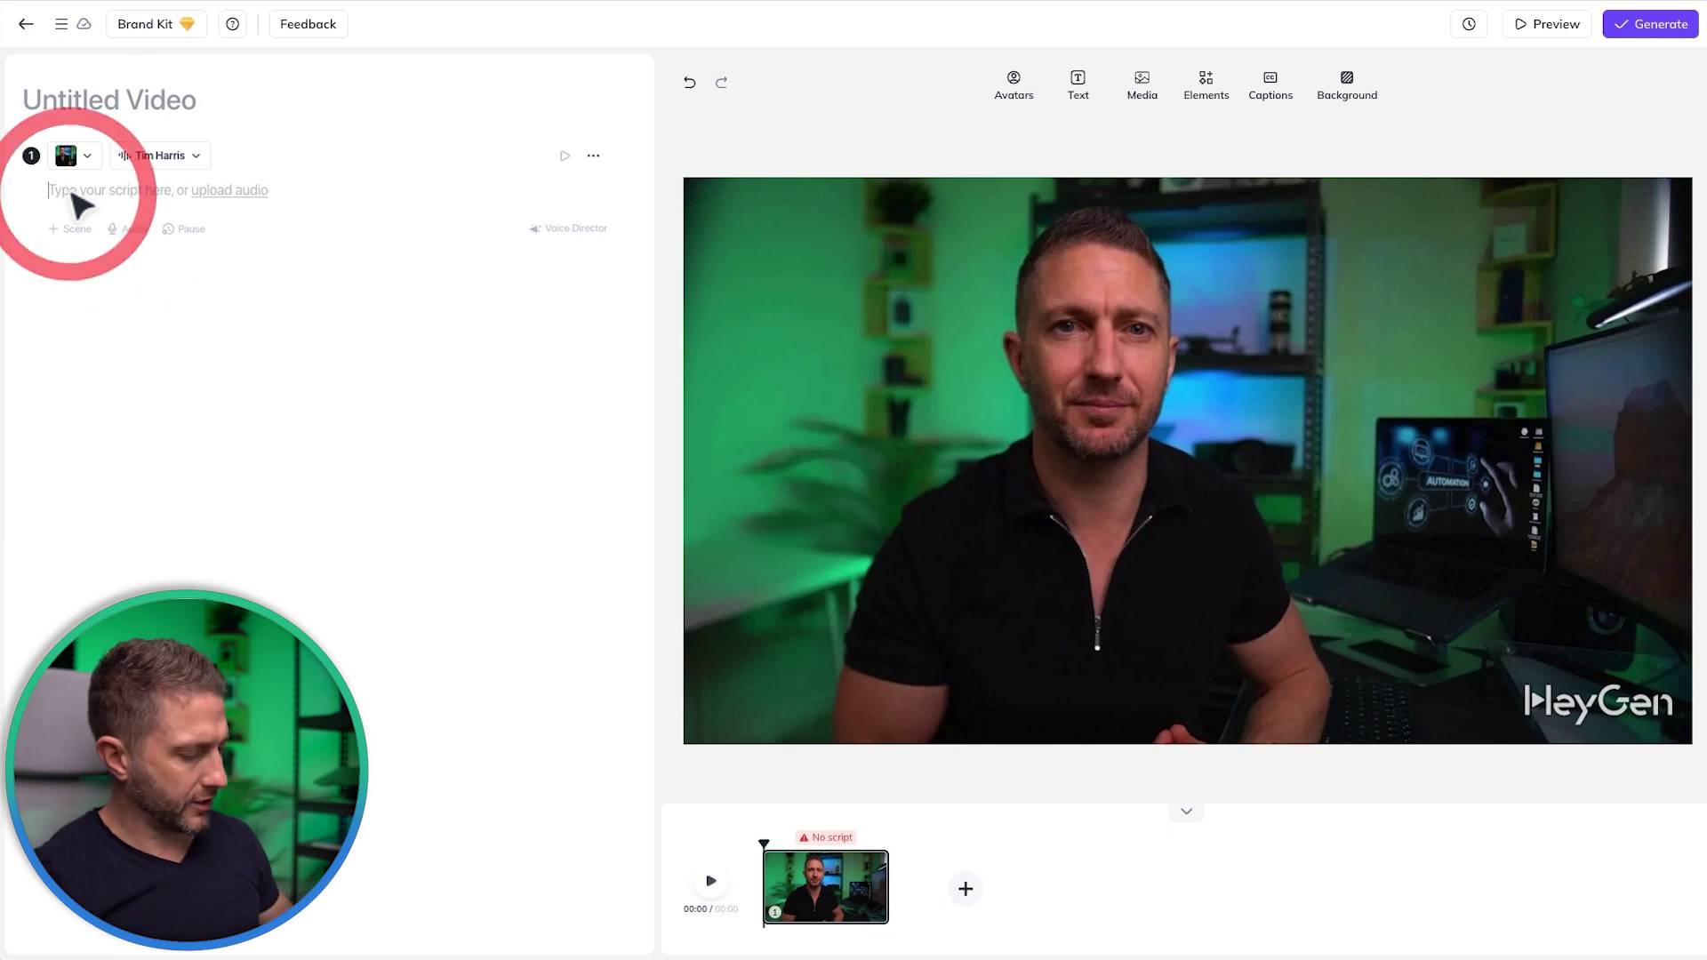
pyautogui.write("Today I'll show you how to use Hey-Jen A.I. Avatar free using a digital clone of yourself, like I'm using now. In this Hey-Jen A.I. tutorial, you'll learn how to use HeyJen, step by step, to create A.I. talking avatar videos for free. It's one of the best text to video A.I. tools out there, perfect for YouTube automation, growing your brand, or even boosting sales with endless content made in minutes. You could even combine it with Google's newly released A.I. video generator, Google Vee-oh, to create scroll-stopping A.I. videos!")
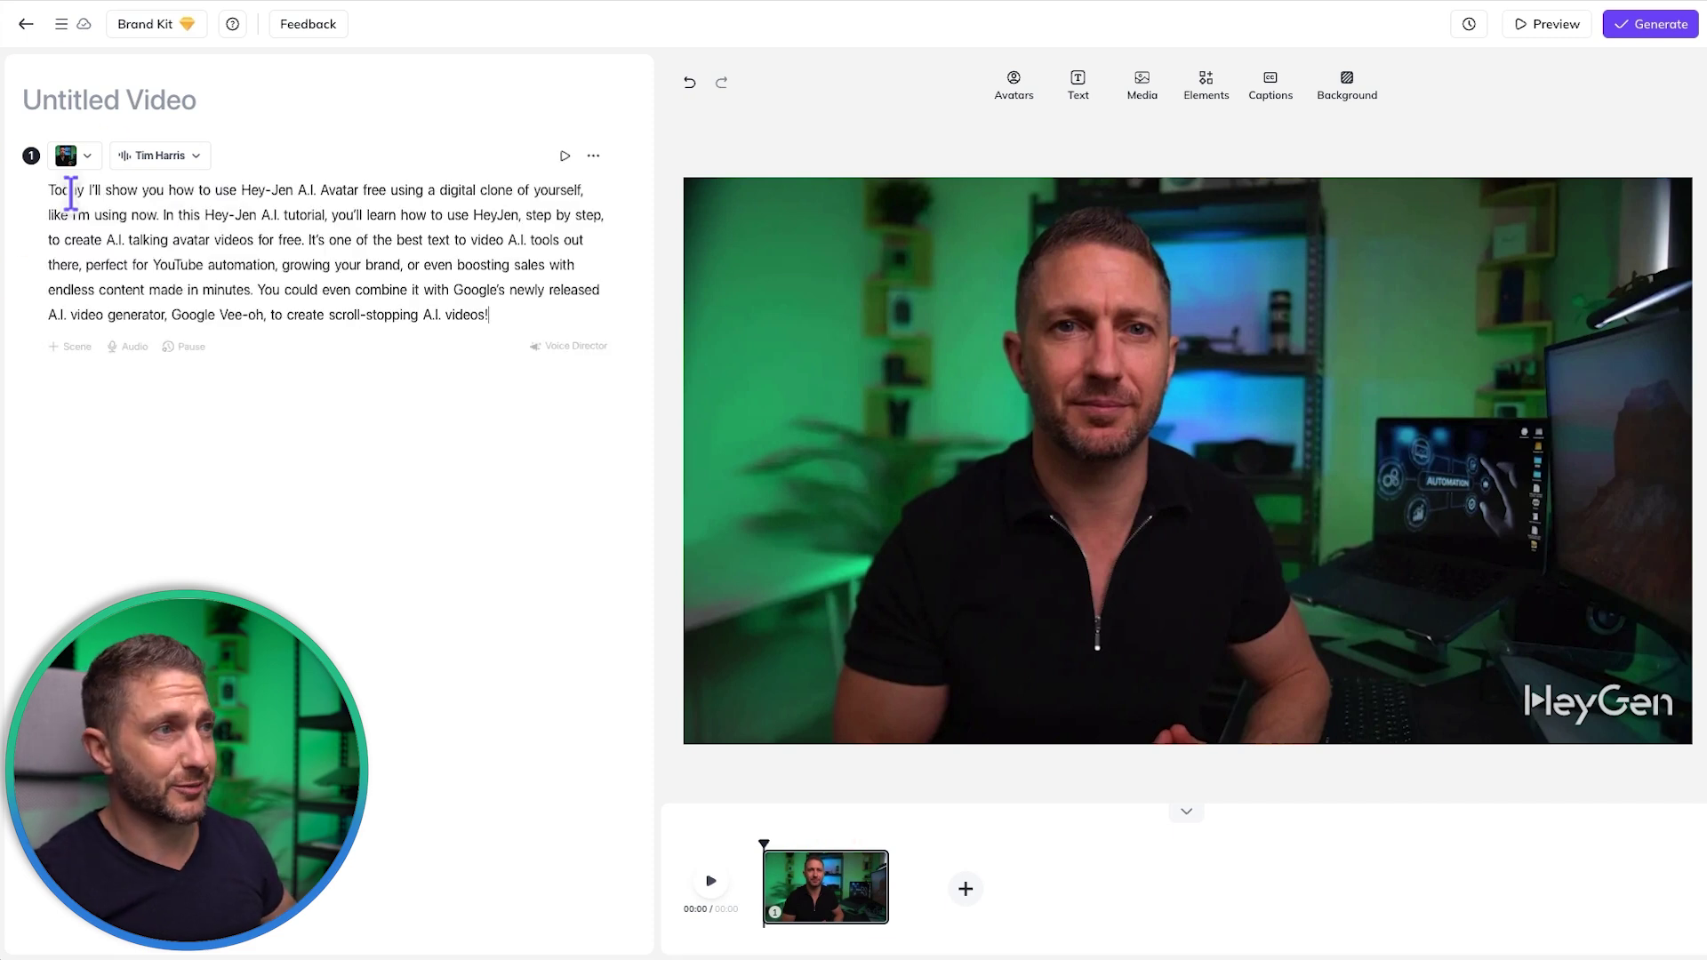
pyautogui.click(49, 189)
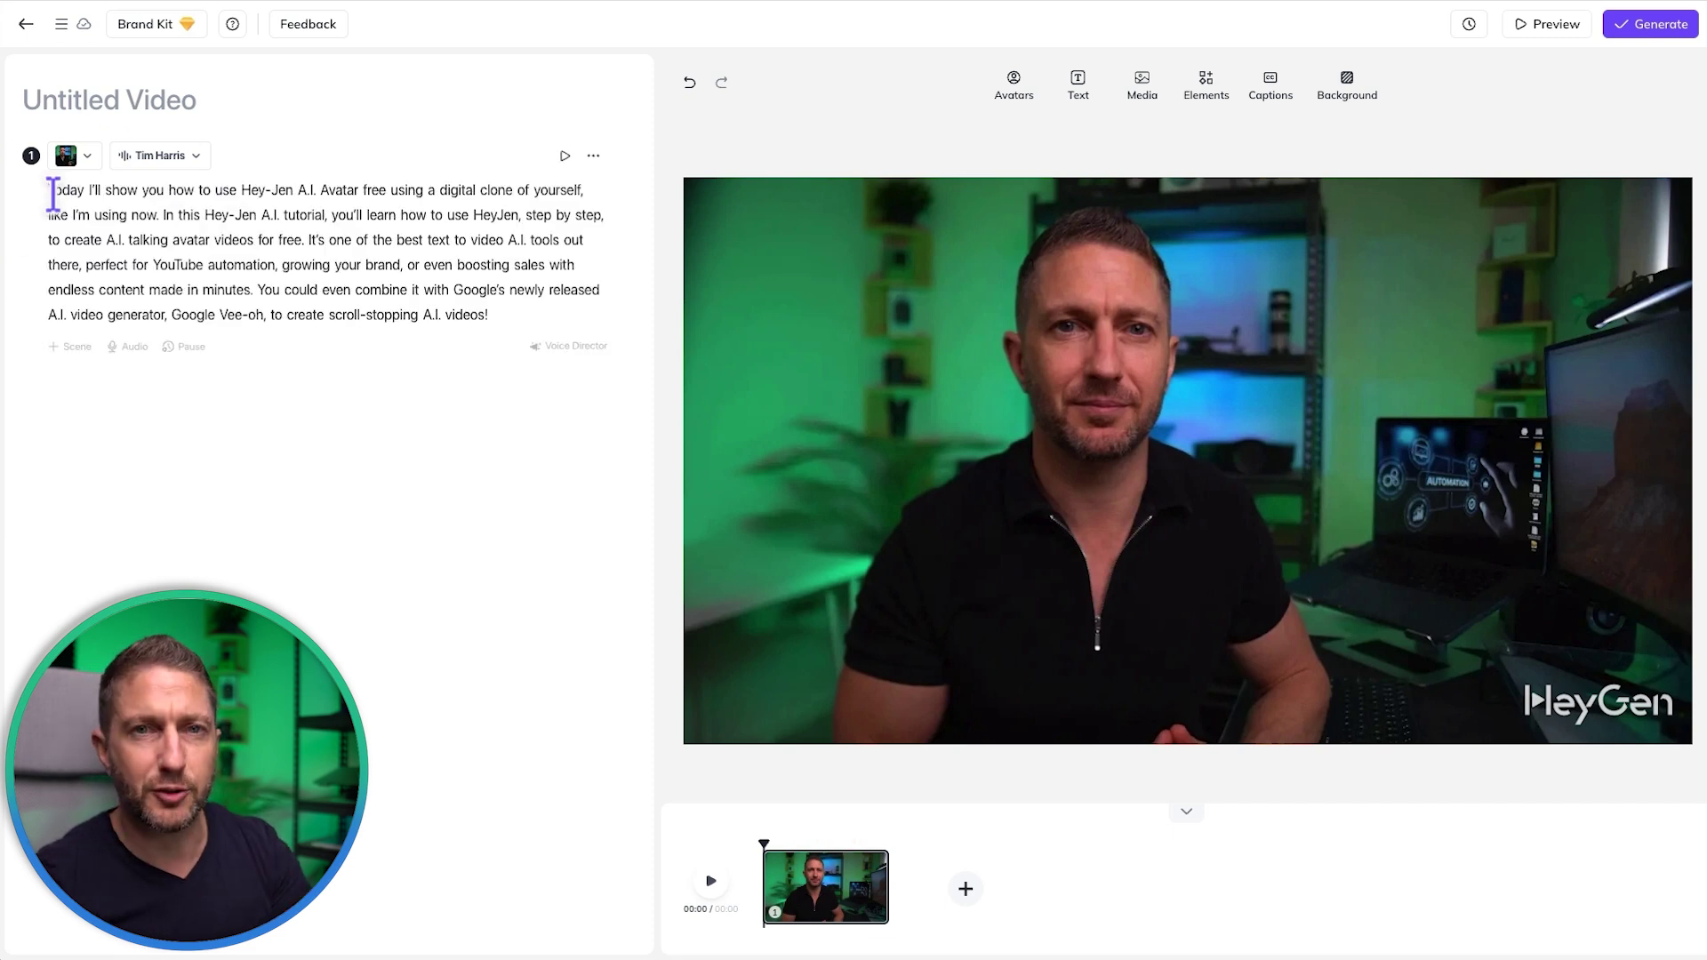
pyautogui.click(269, 193)
pyautogui.press('BackSpace')
pyautogui.write('-')
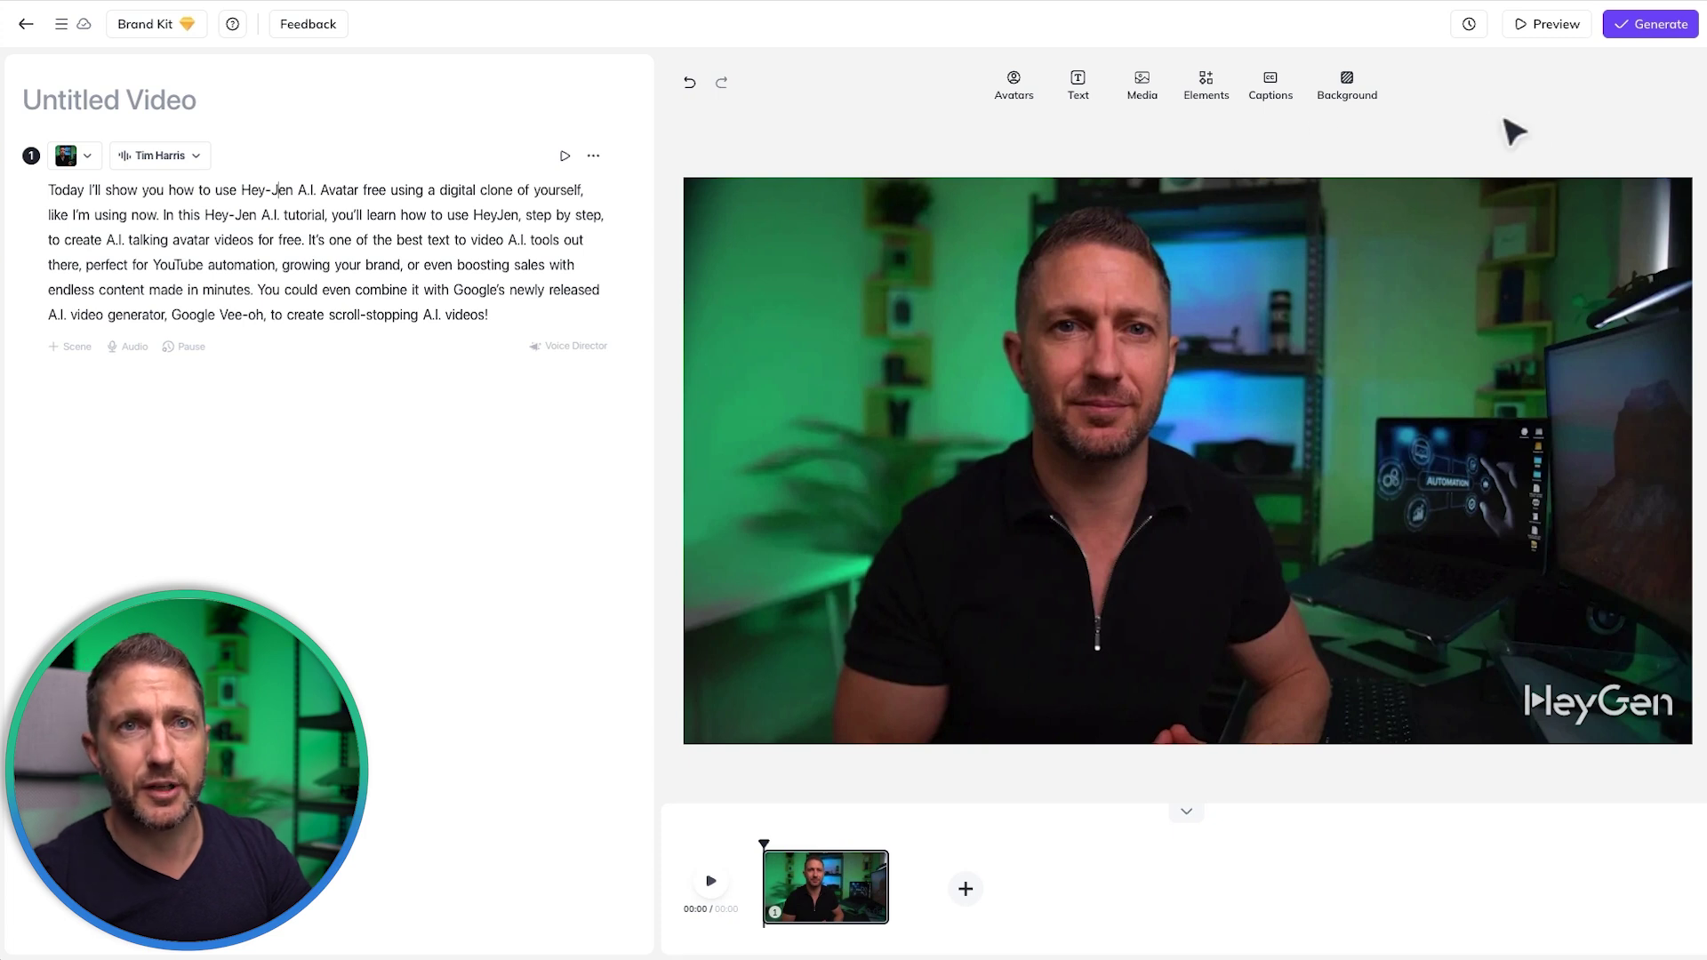
# - Generate the video with resolution kept at 720p and submit it
pyautogui.click(1641, 27)
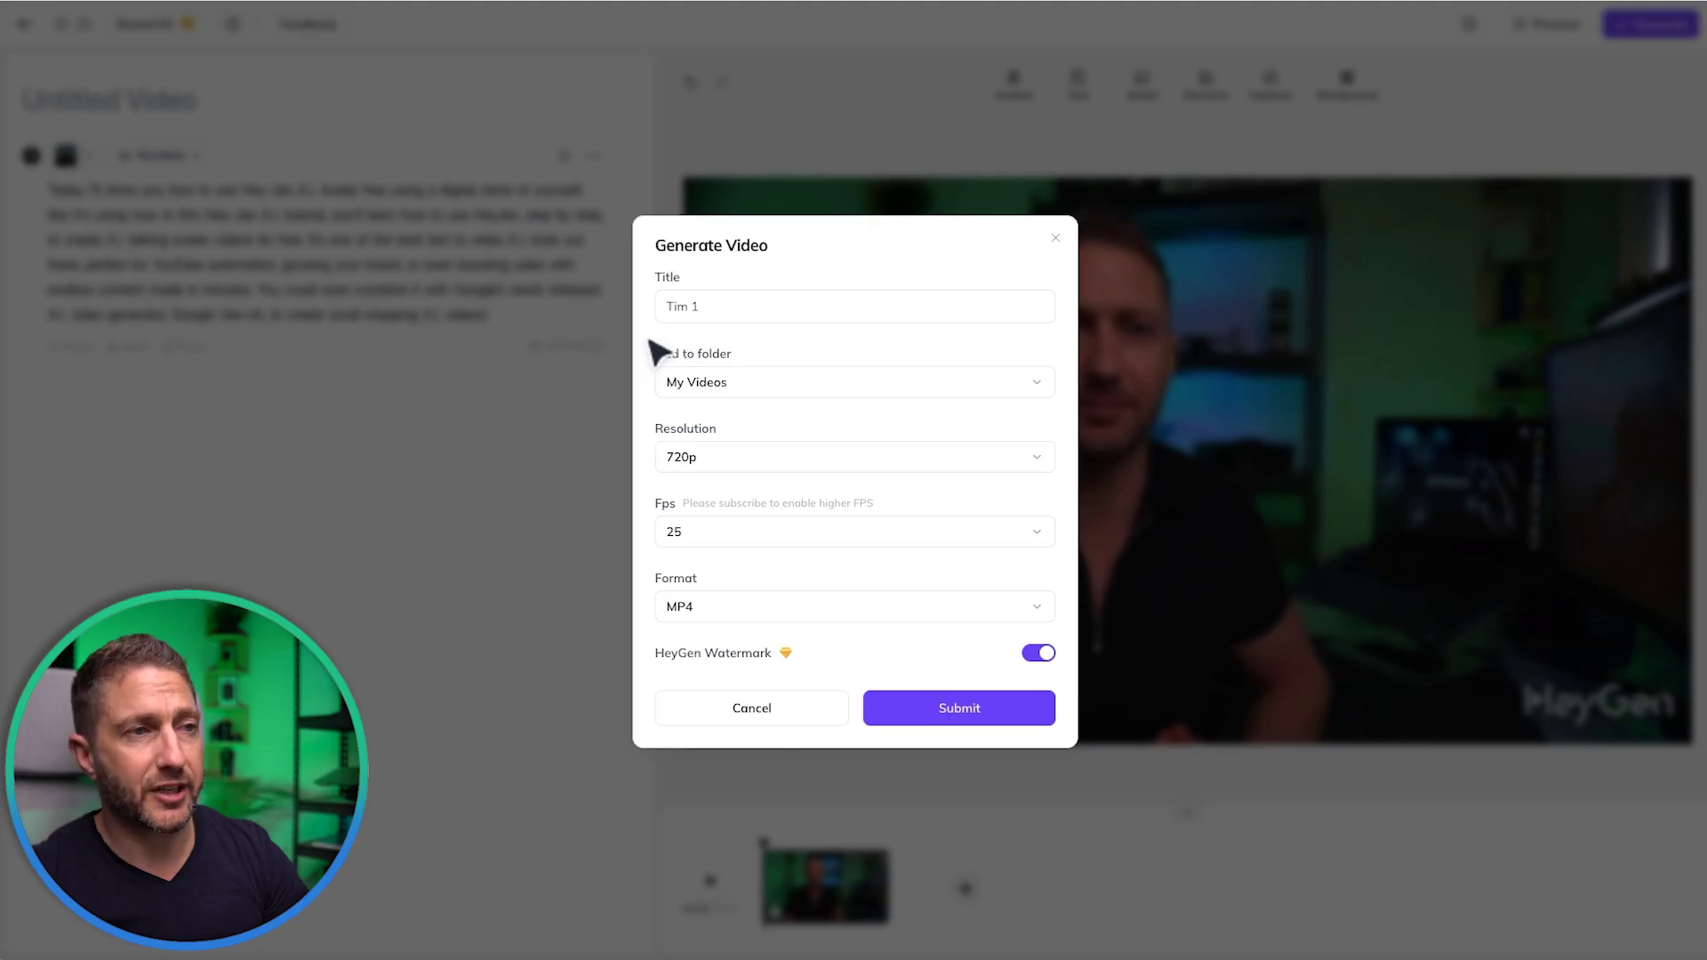
pyautogui.click(679, 458)
pyautogui.click(698, 467)
pyautogui.click(699, 462)
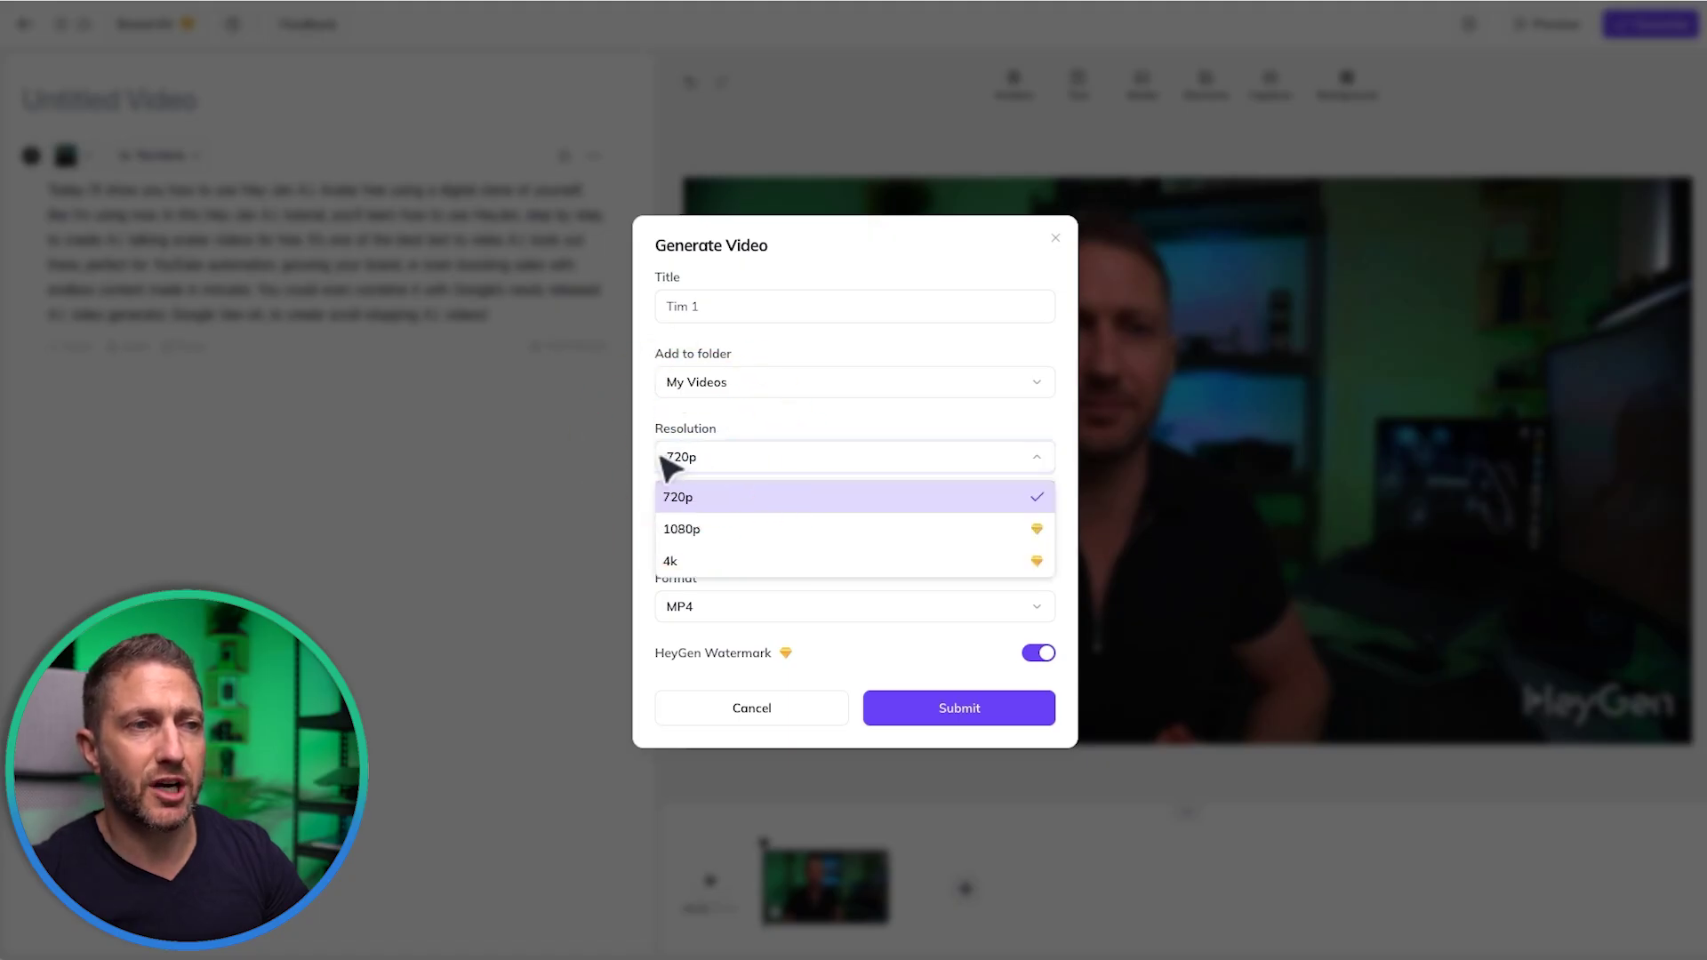
pyautogui.click(659, 464)
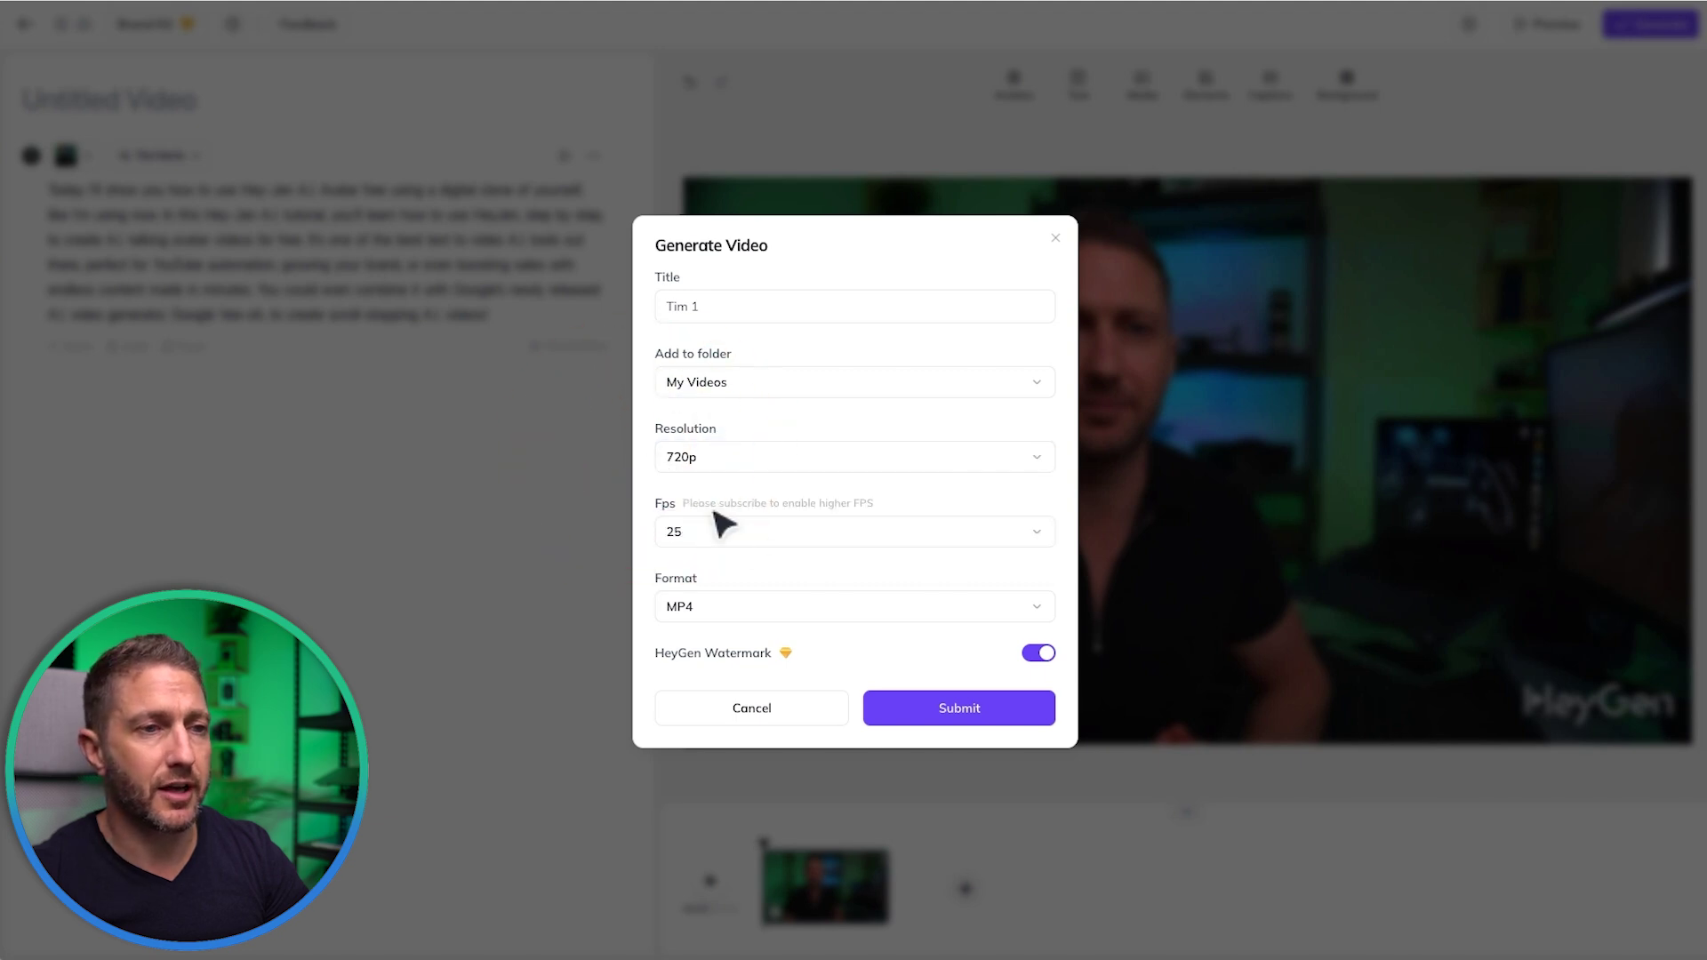
pyautogui.click(938, 710)
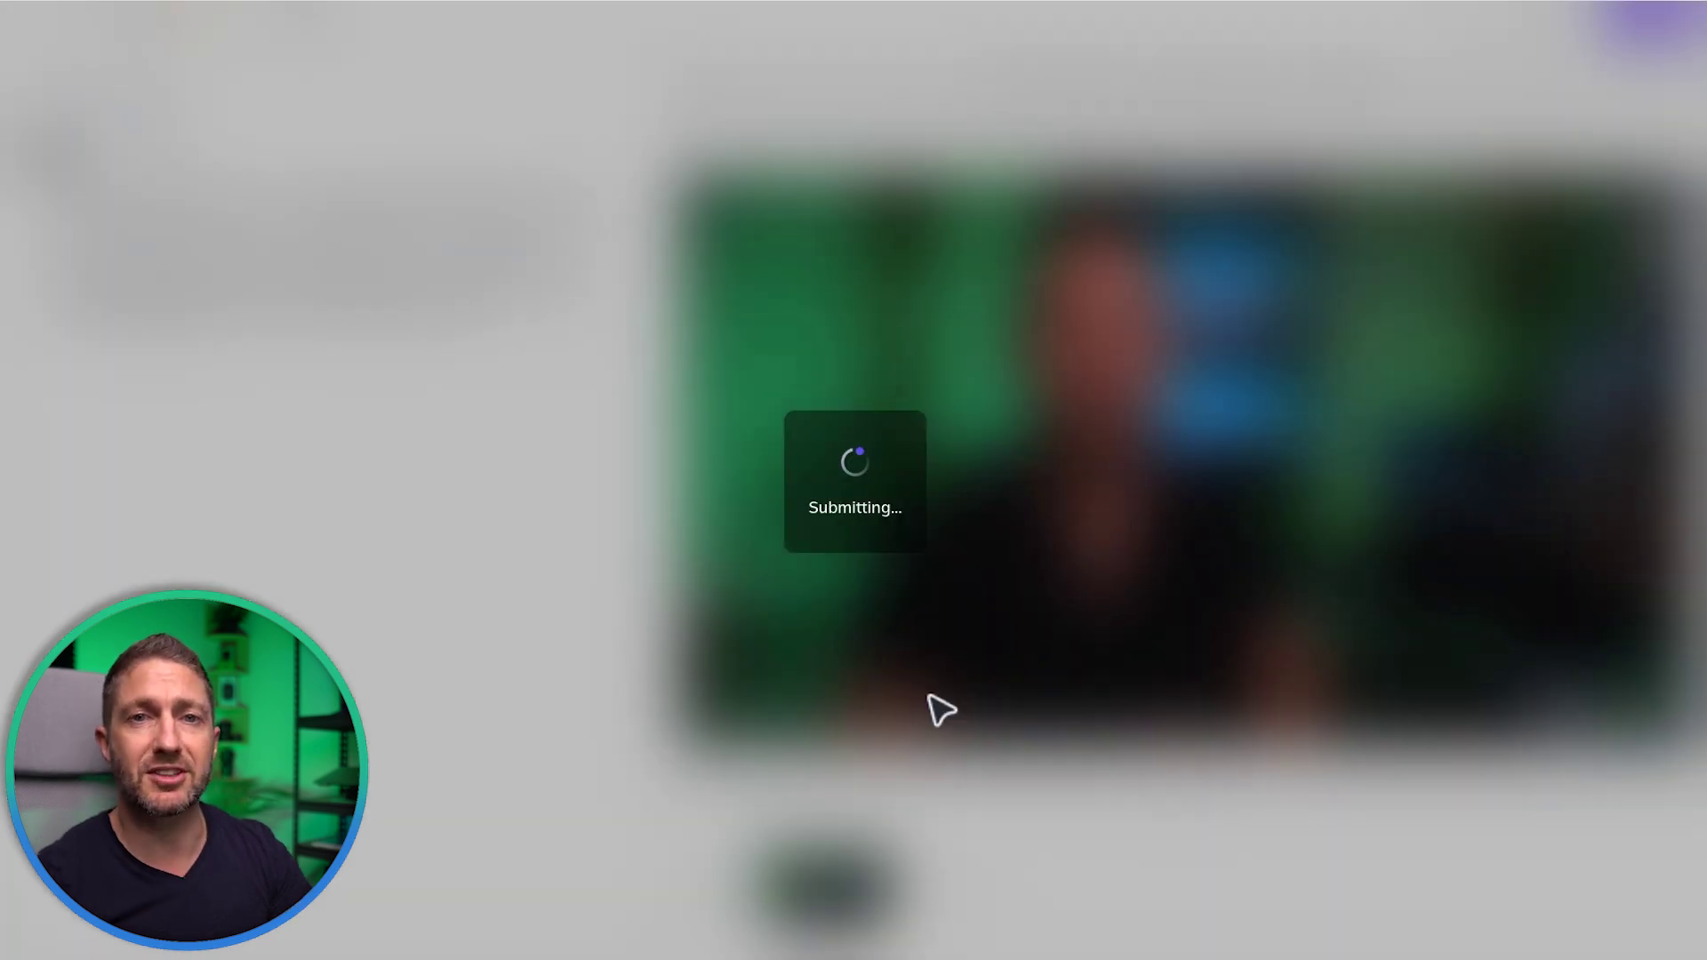